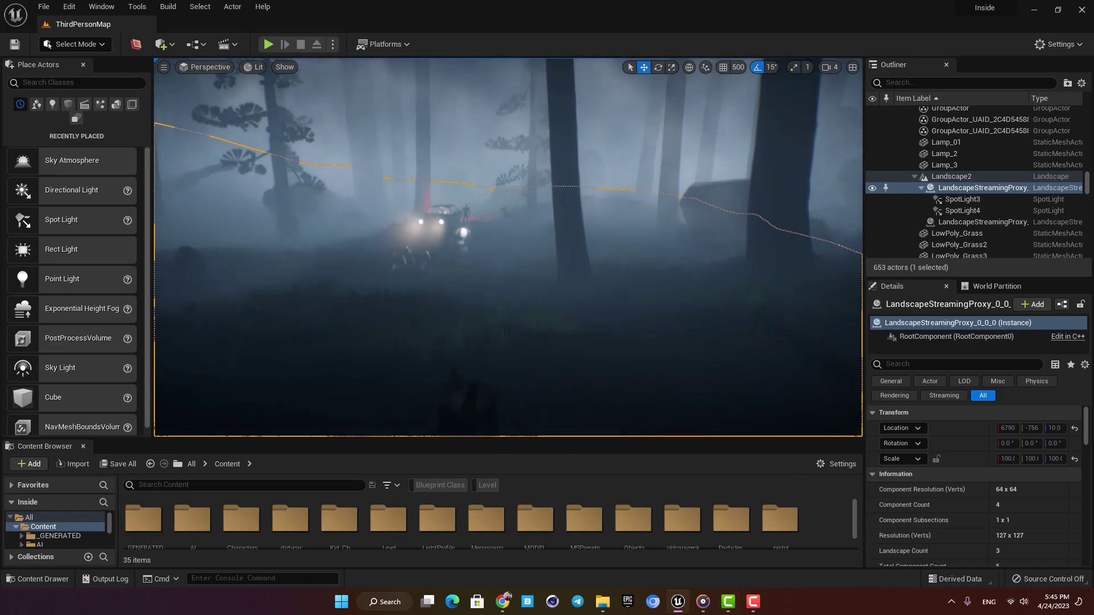
# - Play-test the ThirdPersonMap level by running the character through the foggy forest, and end the play session
pyautogui.click(268, 45)
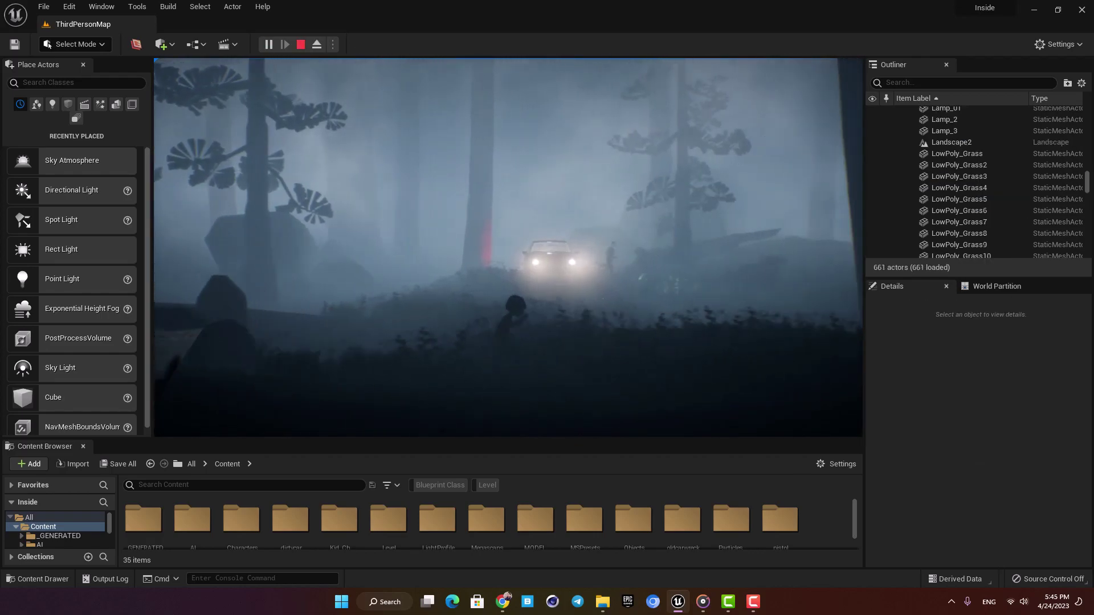
pyautogui.press('d')
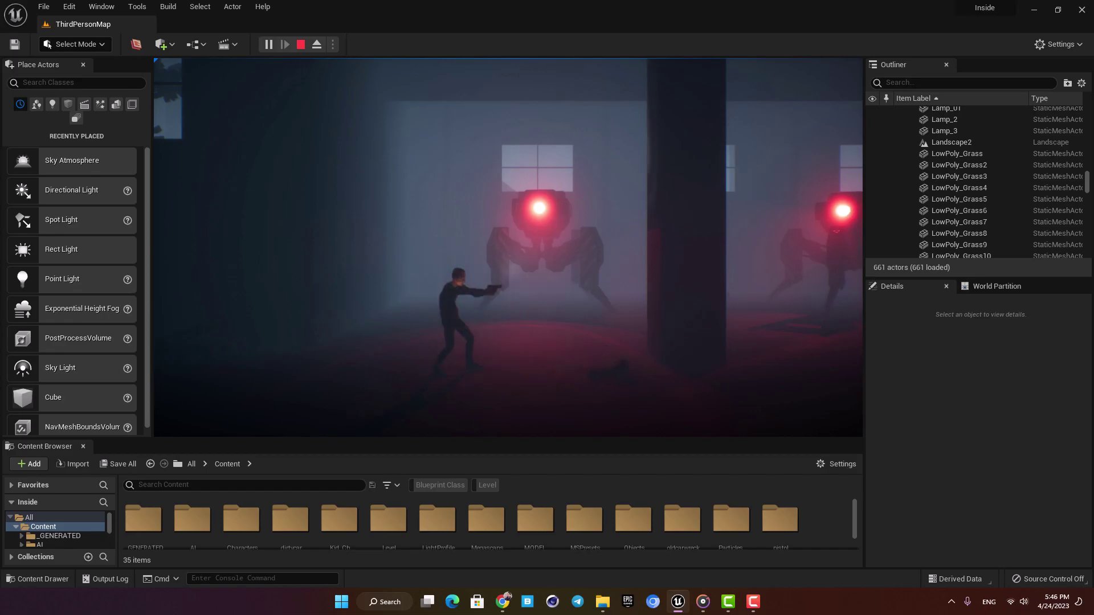
pyautogui.press('Escape')
# - Examine the forest scene around the car from several viewpoints to compare its lit and foggy looks
pyautogui.moveTo(604, 299); pyautogui.dragTo(450, 292, button='right')
pyautogui.press('w')
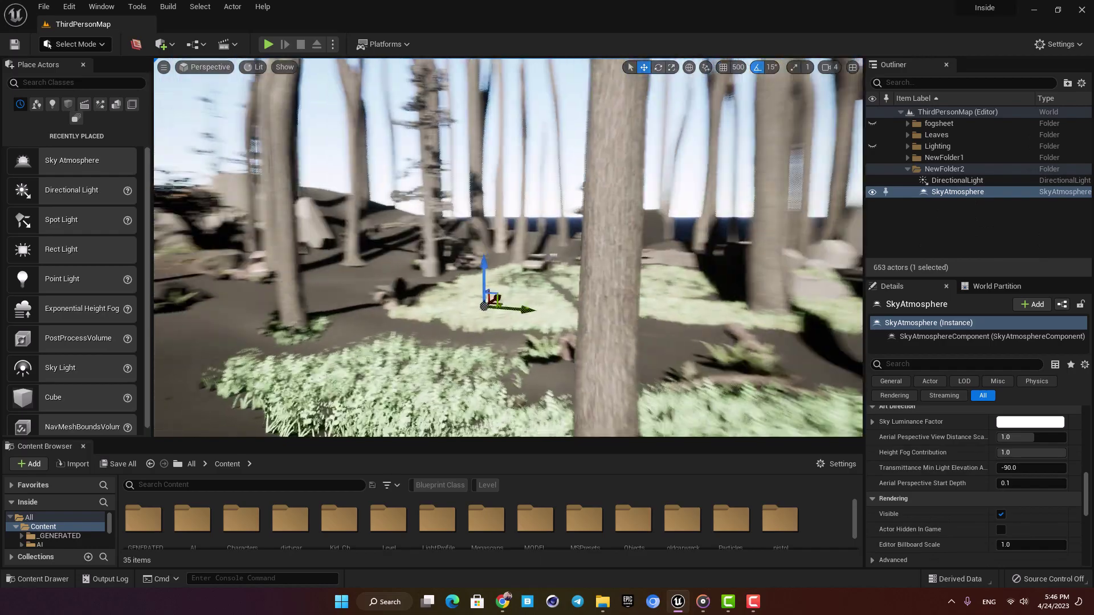
pyautogui.moveTo(603, 298); pyautogui.dragTo(603, 299, button='right')
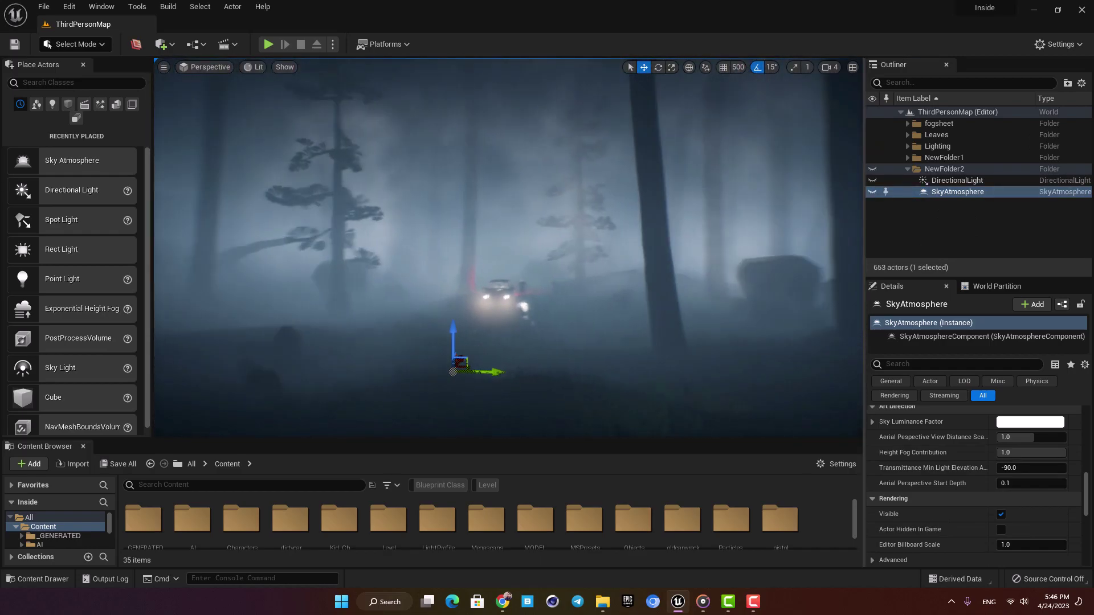
pyautogui.press('w')
pyautogui.moveTo(508, 248)
pyautogui.mouseDown(button='right')
pyautogui.moveTo(541, 237)
pyautogui.moveTo(501, 254)
pyautogui.mouseUp(button='right')
pyautogui.press('g')
pyautogui.moveTo(571, 315)
pyautogui.mouseDown(button='right')
pyautogui.moveTo(609, 309)
pyautogui.moveTo(552, 321)
pyautogui.moveTo(571, 315)
pyautogui.mouseUp(button='right')
pyautogui.press('d')
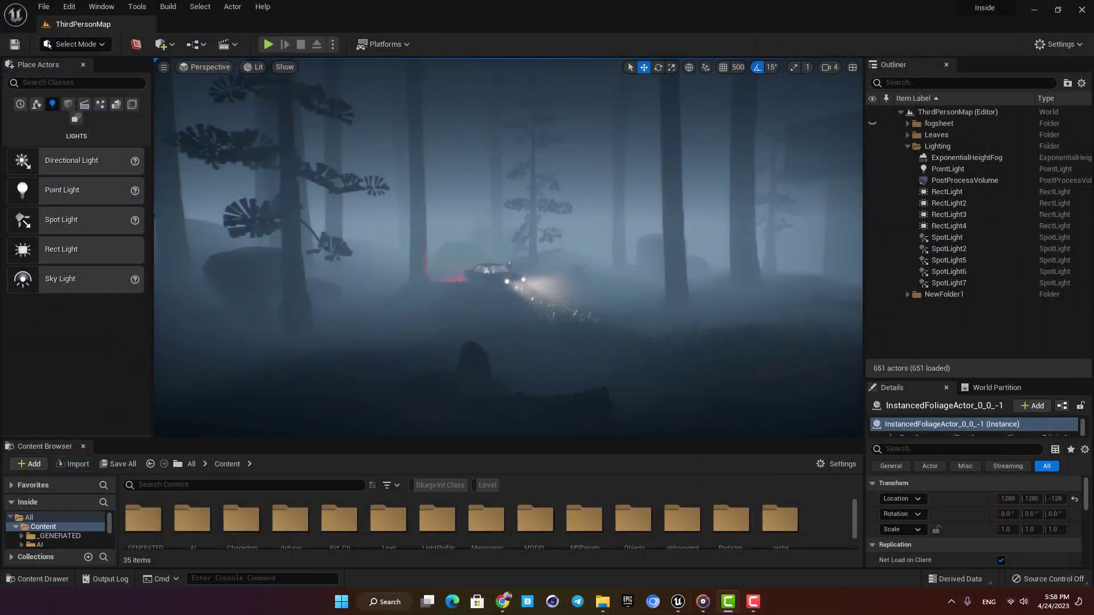
# - Delete all actors in the Lighting folder, from ExponentialHeightFog through SpotLight7
pyautogui.click(939, 157)
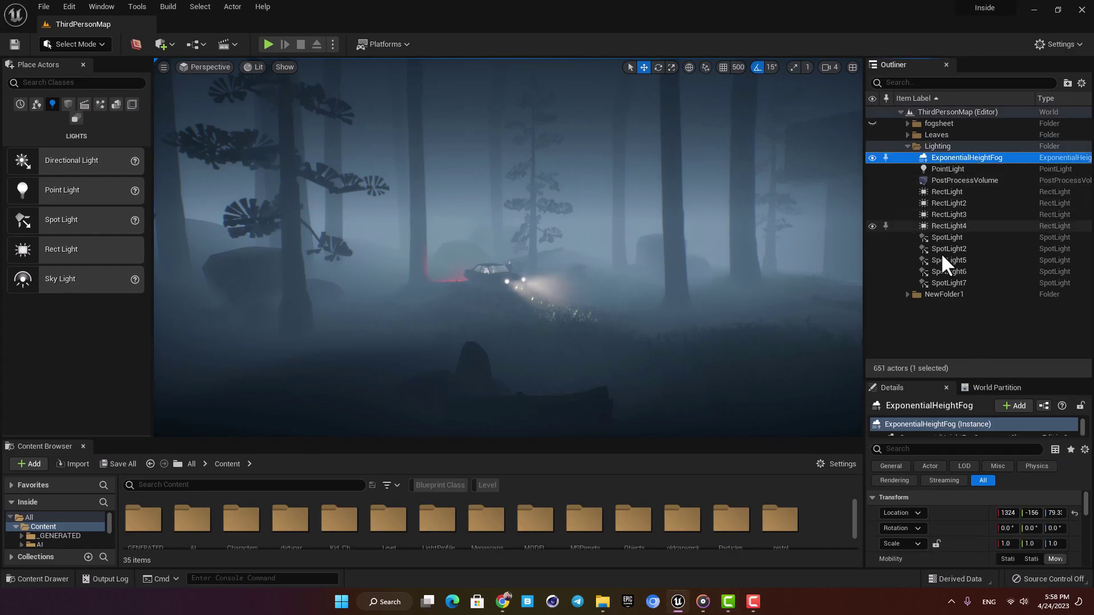
pyautogui.keyDown('shift'); pyautogui.click(943, 282); pyautogui.keyUp('shift')
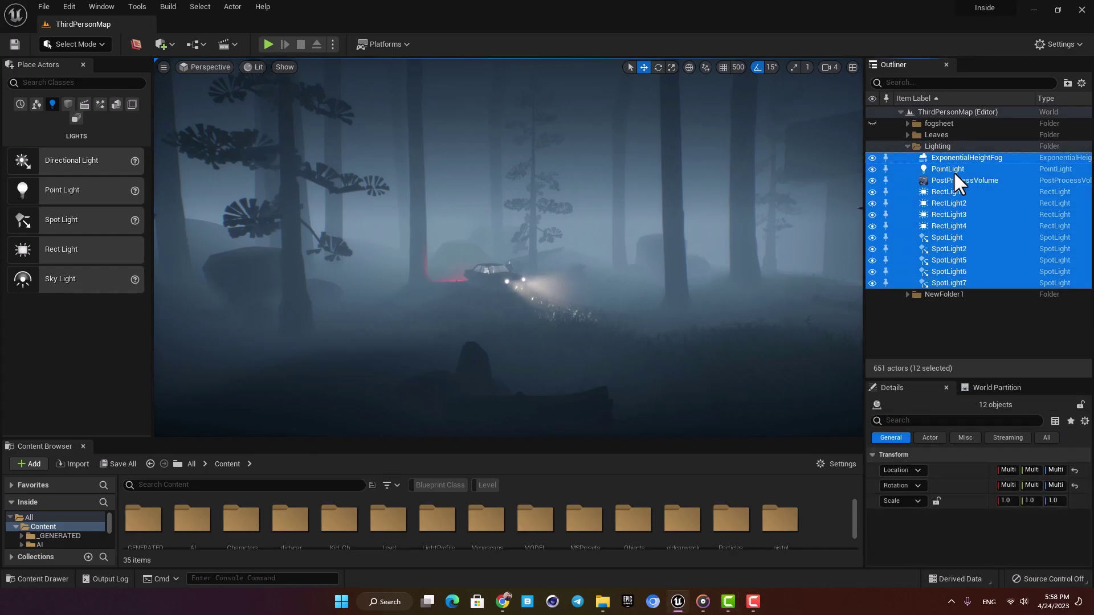
pyautogui.press('Delete')
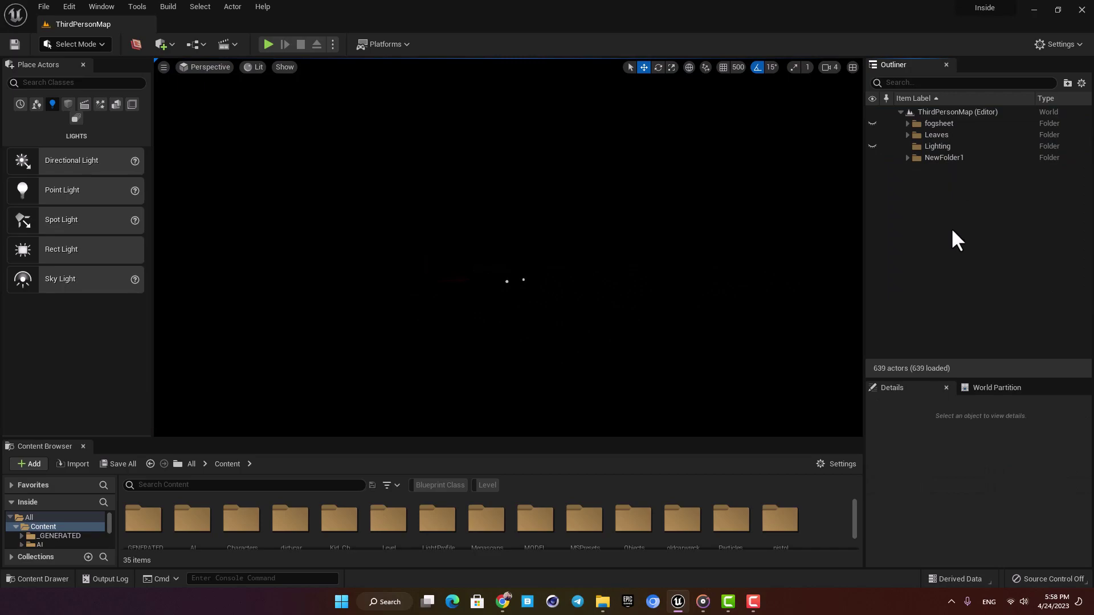
pyautogui.moveTo(498, 304); pyautogui.dragTo(469, 294, button='right')
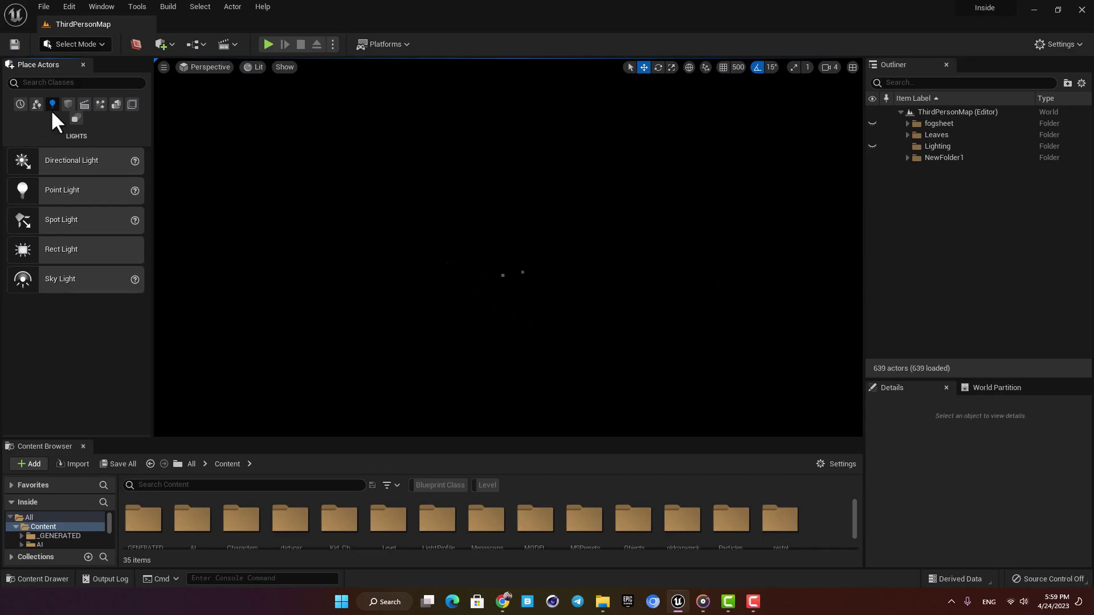
# - Place a Directional Light and a Sky Light in the forest level
pyautogui.moveTo(32, 161); pyautogui.dragTo(483, 335)
pyautogui.click(944, 171)
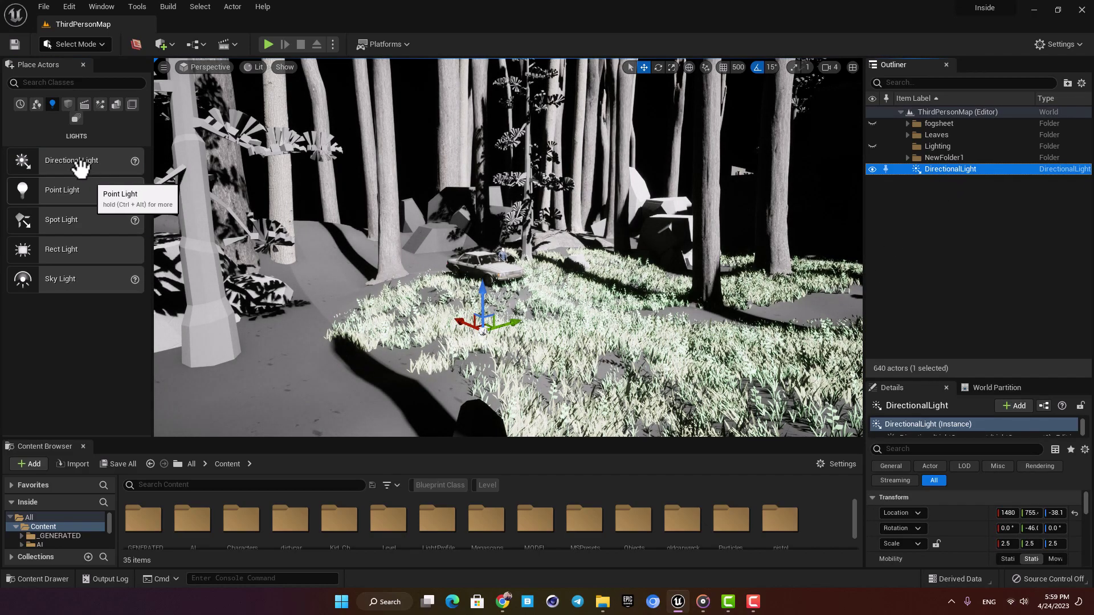
pyautogui.moveTo(51, 279); pyautogui.dragTo(391, 326)
# - Find and place a Sky Atmosphere and an Exponential Height Fog in the level, and clear the class search
pyautogui.click(54, 83)
pyautogui.write('skya')
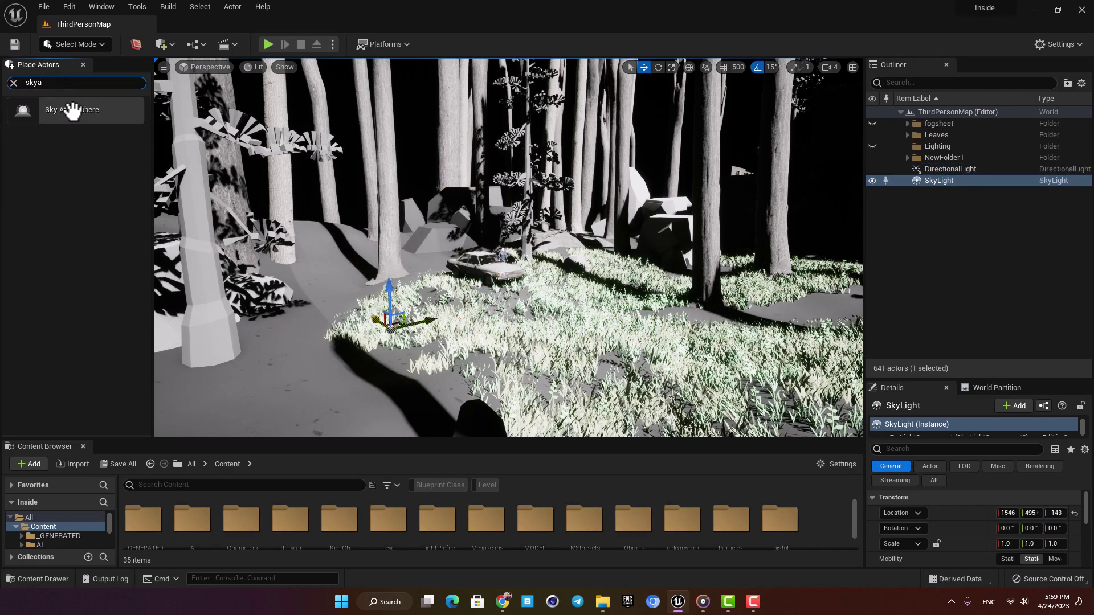
pyautogui.moveTo(72, 110); pyautogui.dragTo(426, 314)
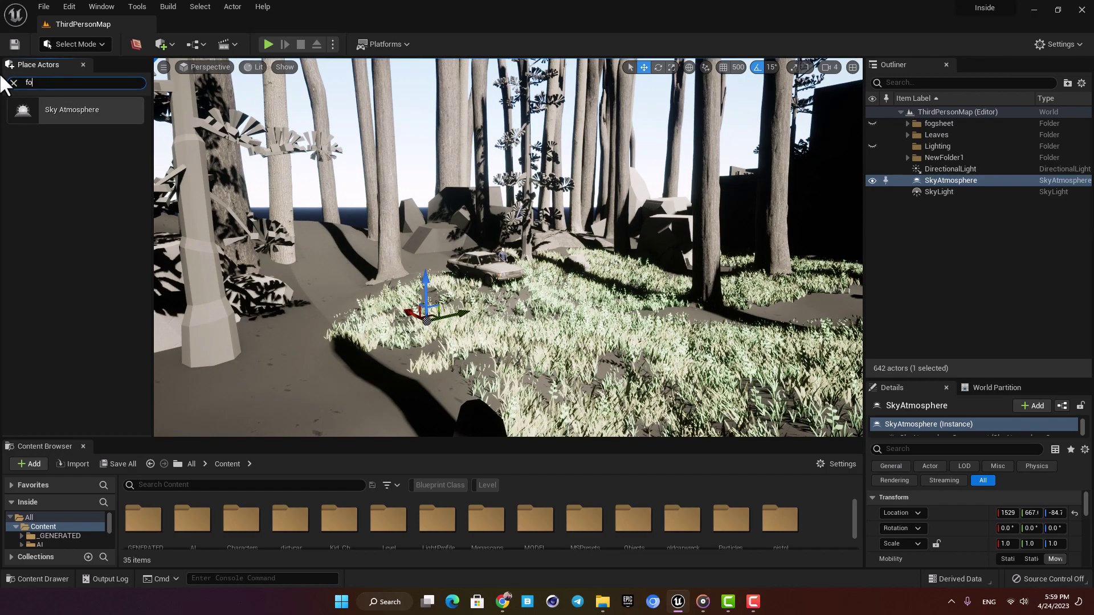
pyautogui.moveTo(80, 109); pyautogui.dragTo(448, 348)
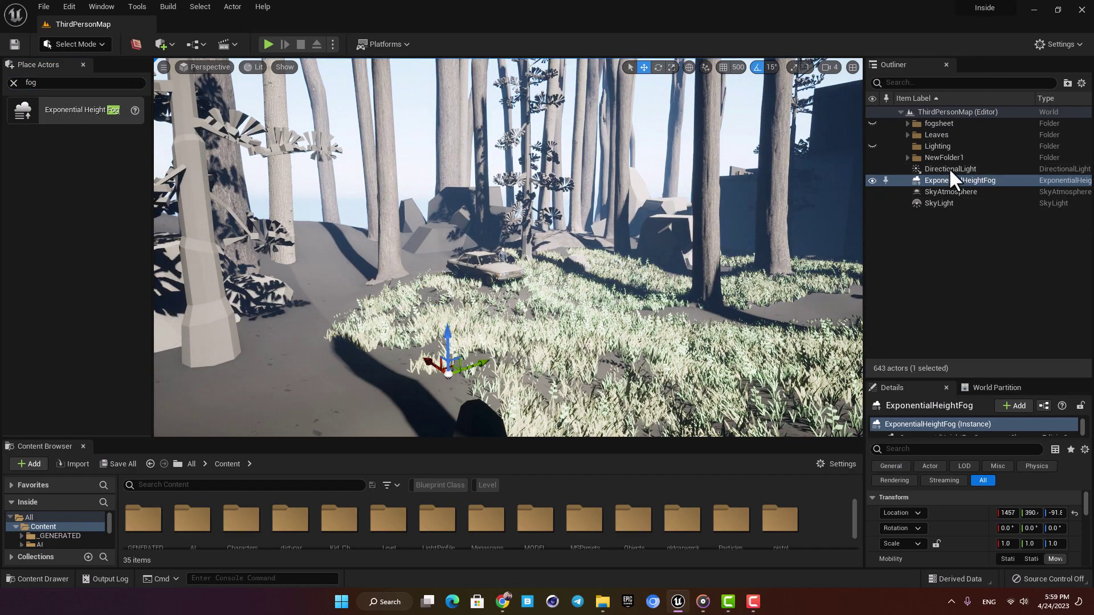
pyautogui.moveTo(712, 188); pyautogui.dragTo(624, 260, button='right')
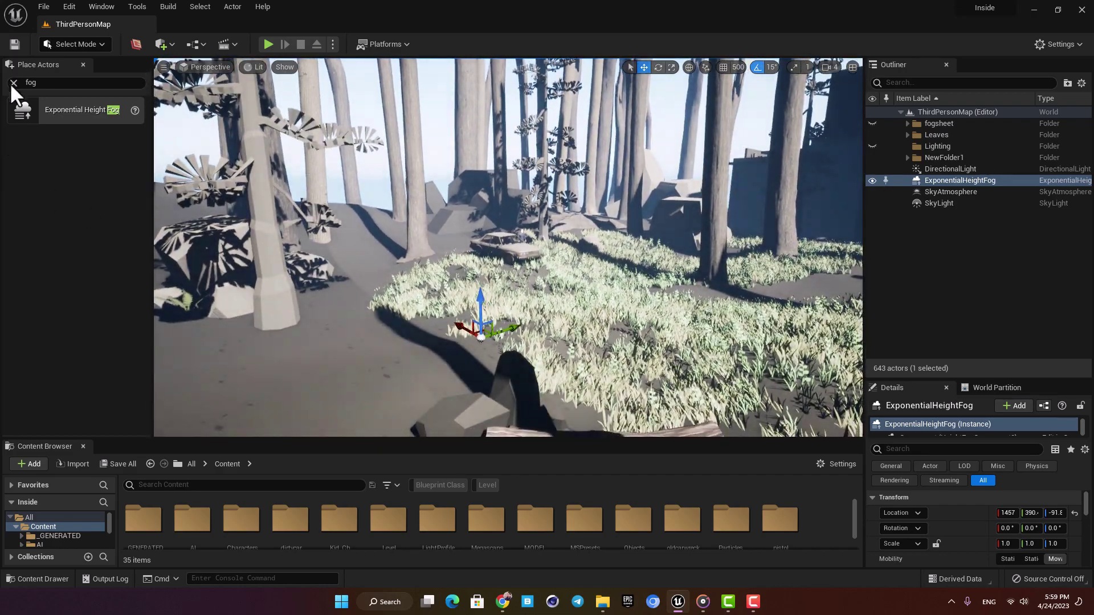
pyautogui.click(13, 83)
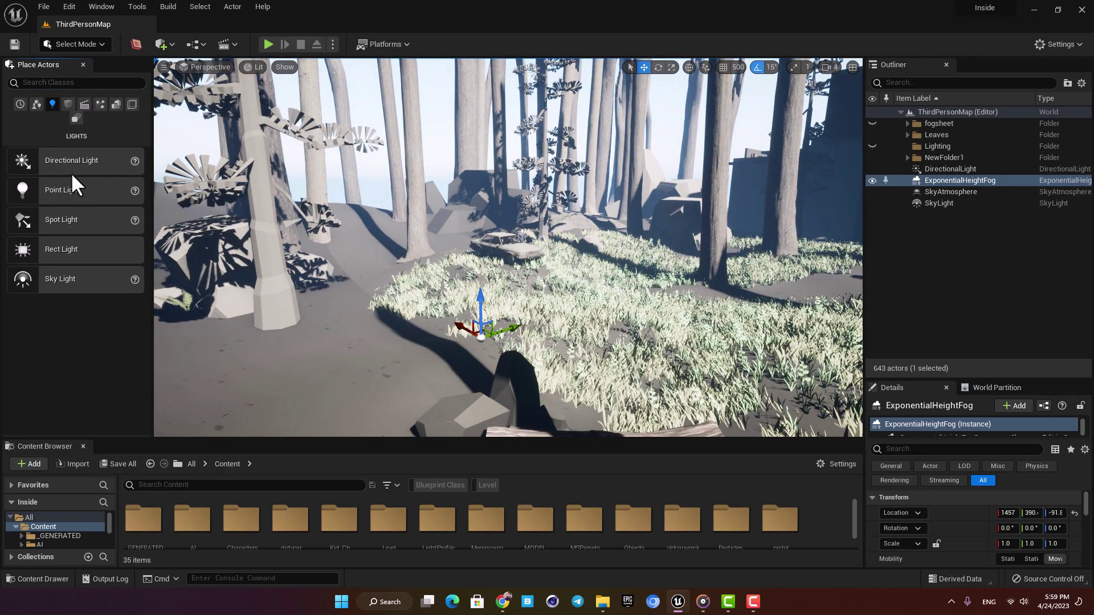
# - Delete the DirectionalLight, ExponentialHeightFog, SkyAtmosphere and SkyLight actors from the level
pyautogui.moveTo(402, 308); pyautogui.dragTo(397, 305, button='right')
pyautogui.click(929, 169)
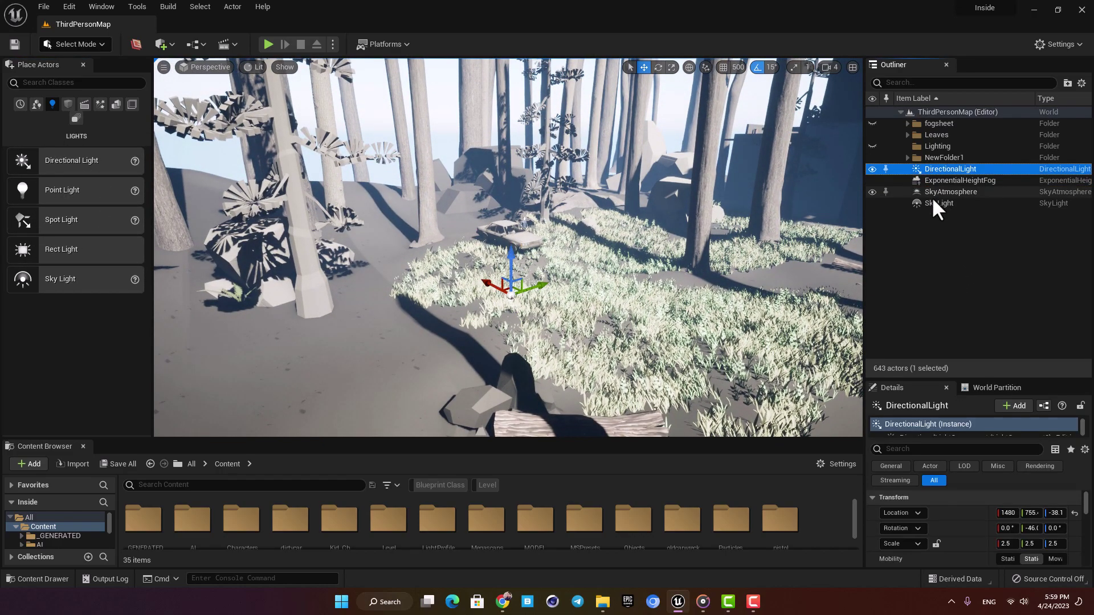
pyautogui.keyDown('shift'); pyautogui.click(933, 204); pyautogui.keyUp('shift')
pyautogui.press('Delete')
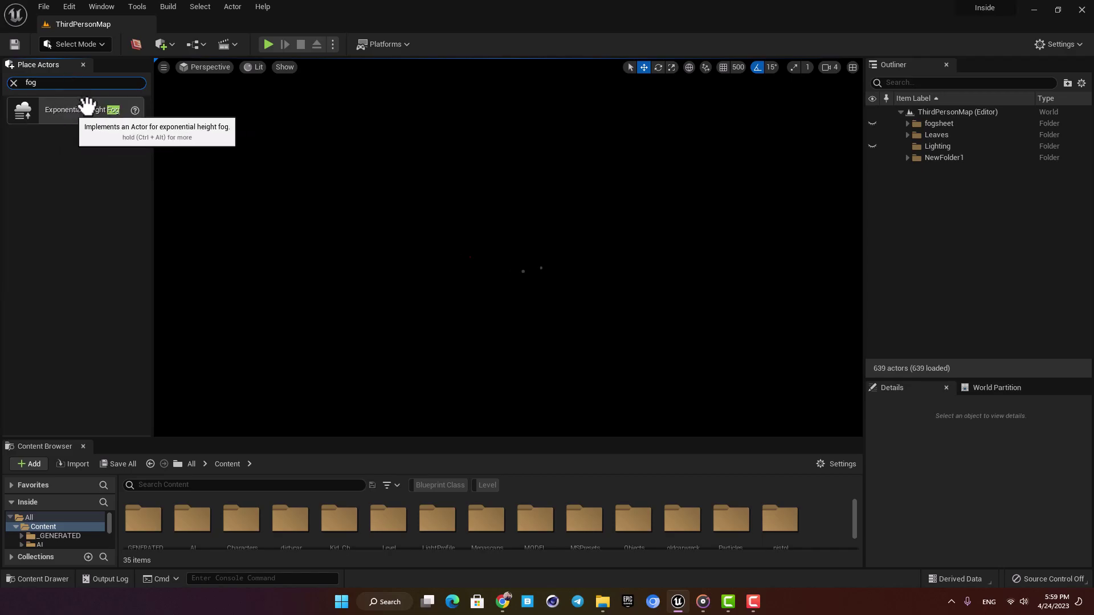
# - Add only an Exponential Height Fog to the unlit level and clear the class search
pyautogui.moveTo(134, 165); pyautogui.dragTo(459, 325)
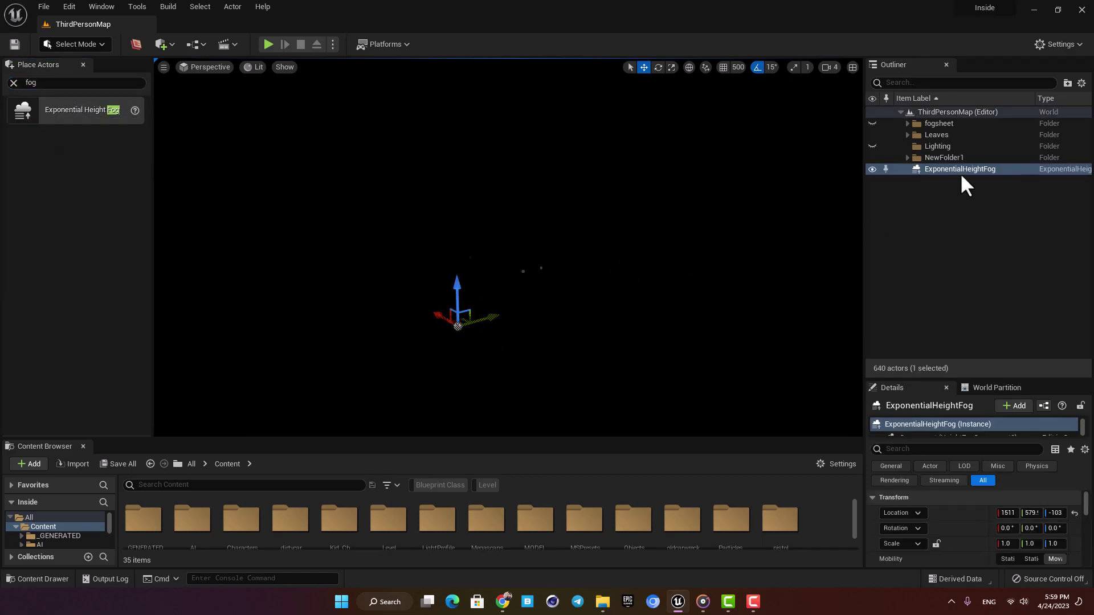
pyautogui.click(942, 216)
pyautogui.click(943, 169)
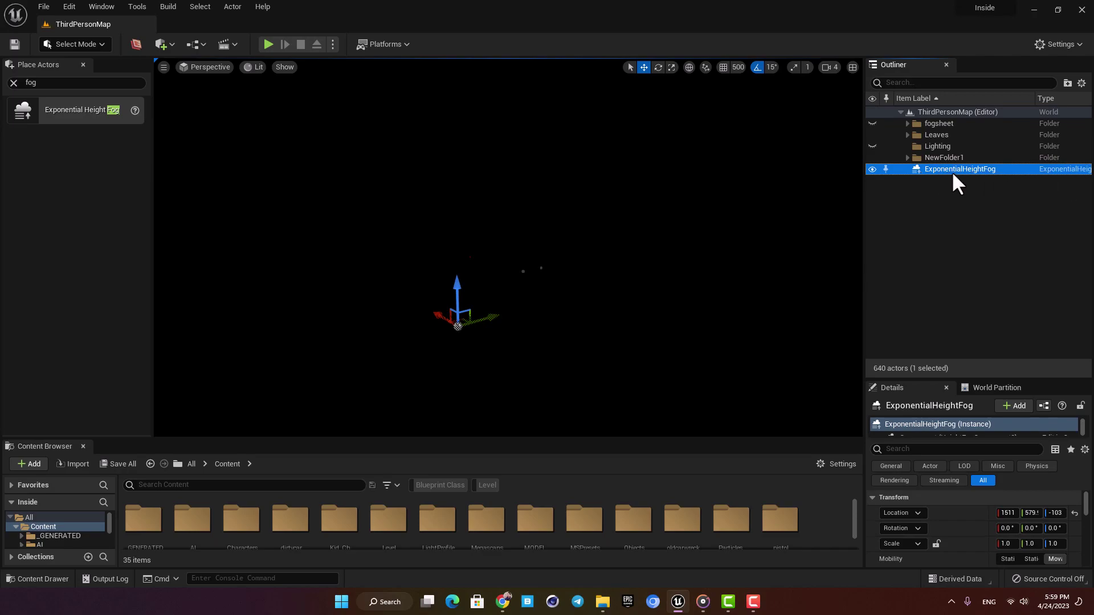
pyautogui.moveTo(522, 311); pyautogui.dragTo(519, 322, button='right')
pyautogui.click(13, 82)
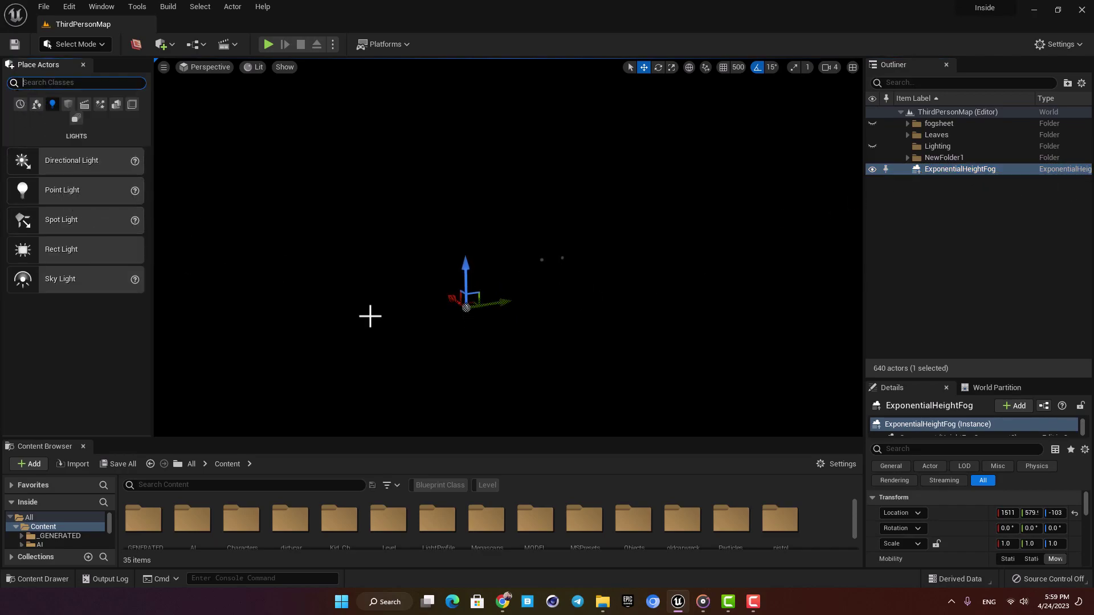
pyautogui.moveTo(564, 350); pyautogui.dragTo(564, 351, button='right')
# - Add a PostProcessVolume to the level, focus the view on it and scale up its box
pyautogui.click(934, 168)
pyautogui.click(86, 83)
pyautogui.write('pos')
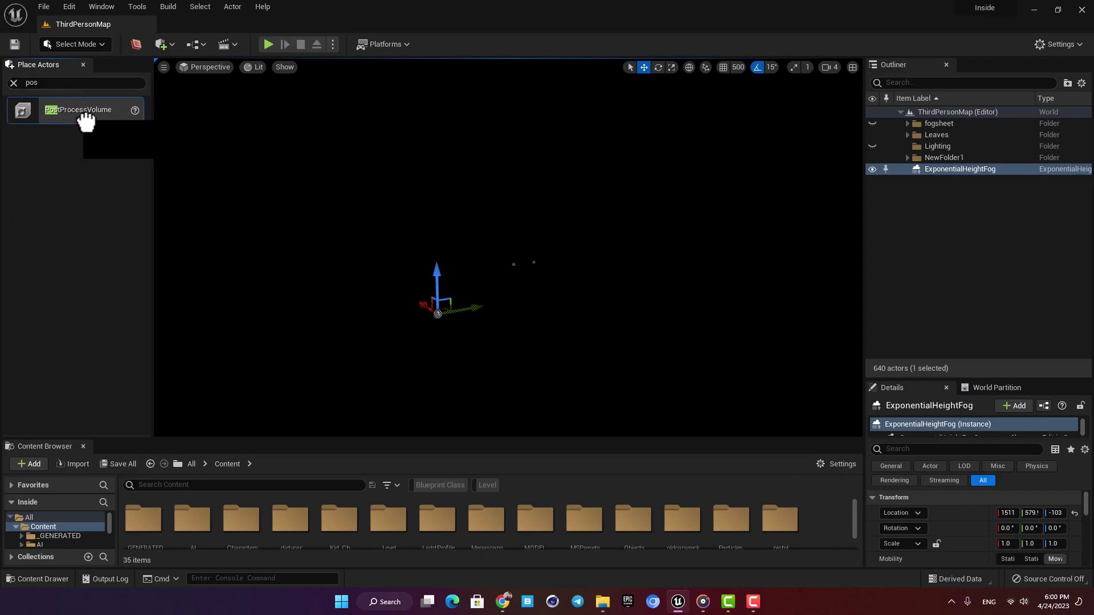
pyautogui.moveTo(94, 114); pyautogui.dragTo(398, 346)
pyautogui.press('f')
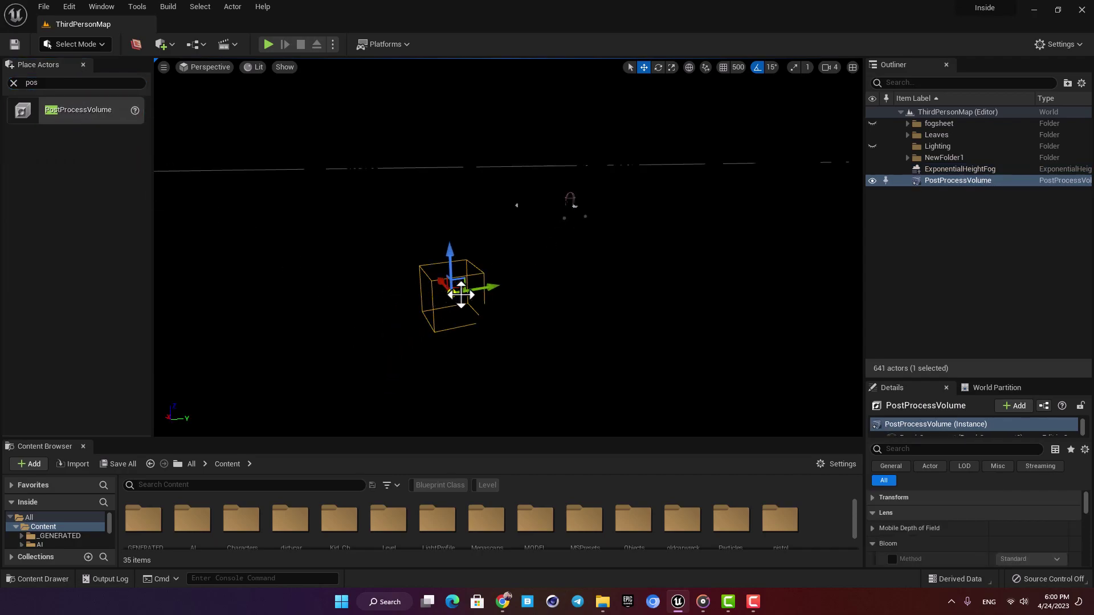
pyautogui.press('r')
pyautogui.moveTo(460, 284); pyautogui.dragTo(488, 286)
# - Enable Infinite Extent (Unbound) for the PostProcessVolume
pyautogui.click(900, 449)
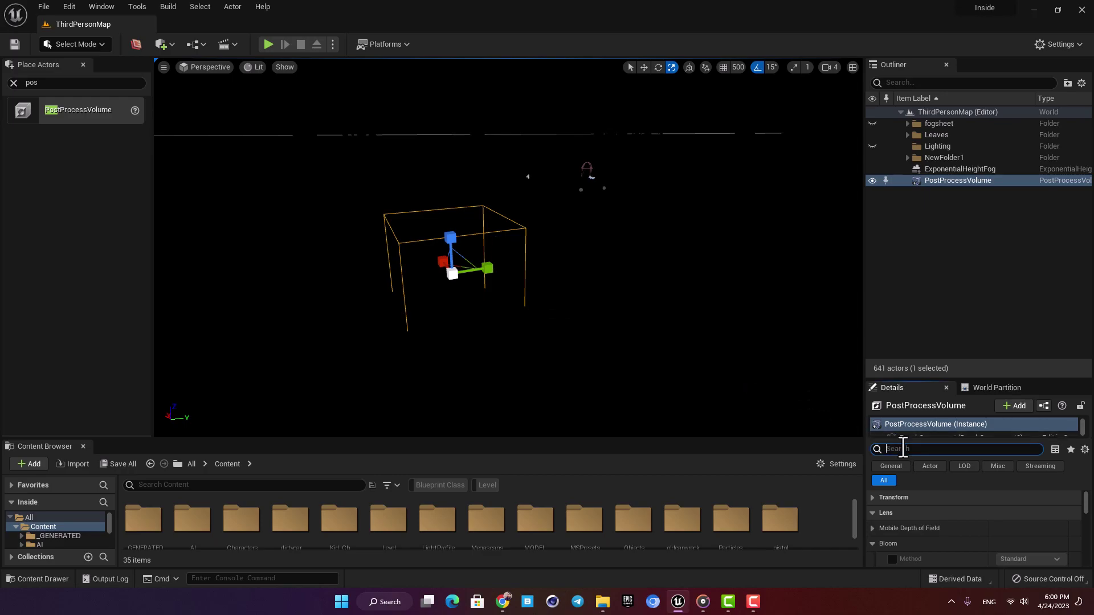
pyautogui.write('infir')
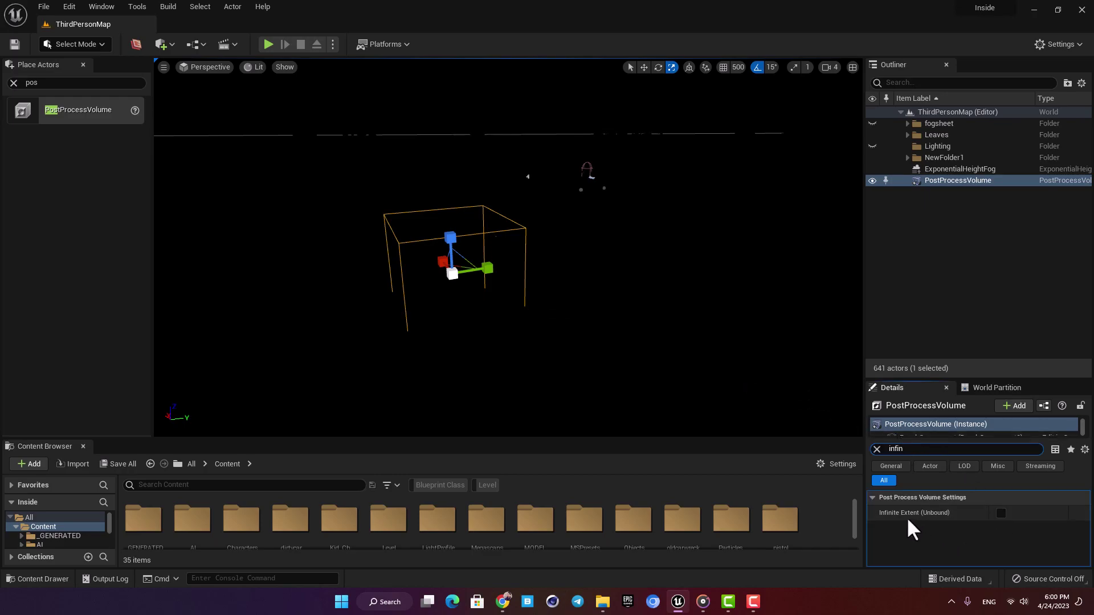
pyautogui.click(1001, 514)
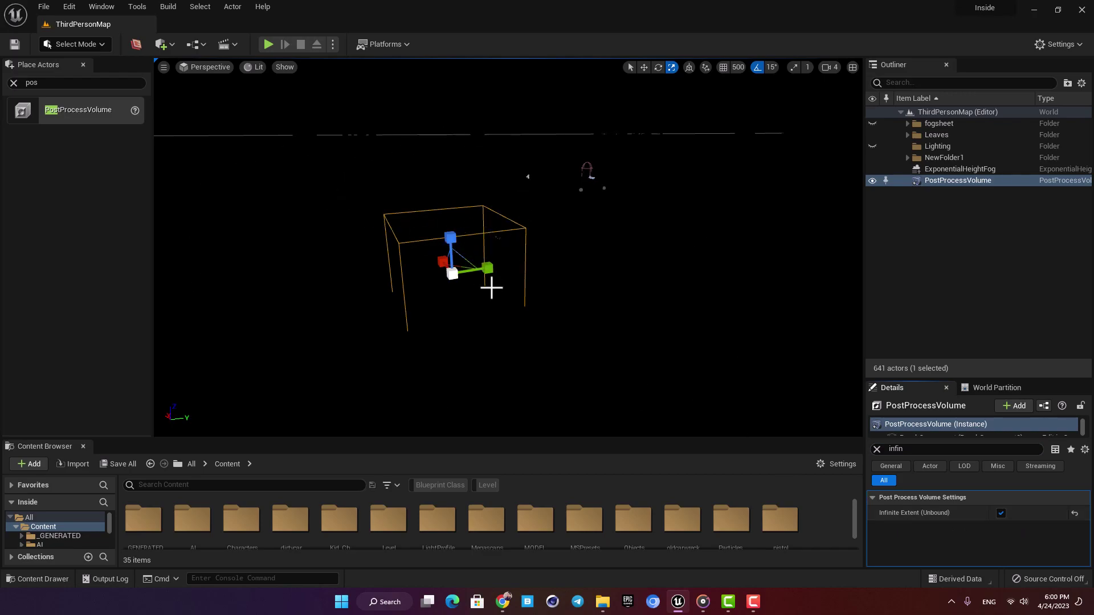
pyautogui.moveTo(494, 290); pyautogui.dragTo(484, 273, button='right')
pyautogui.press('s')
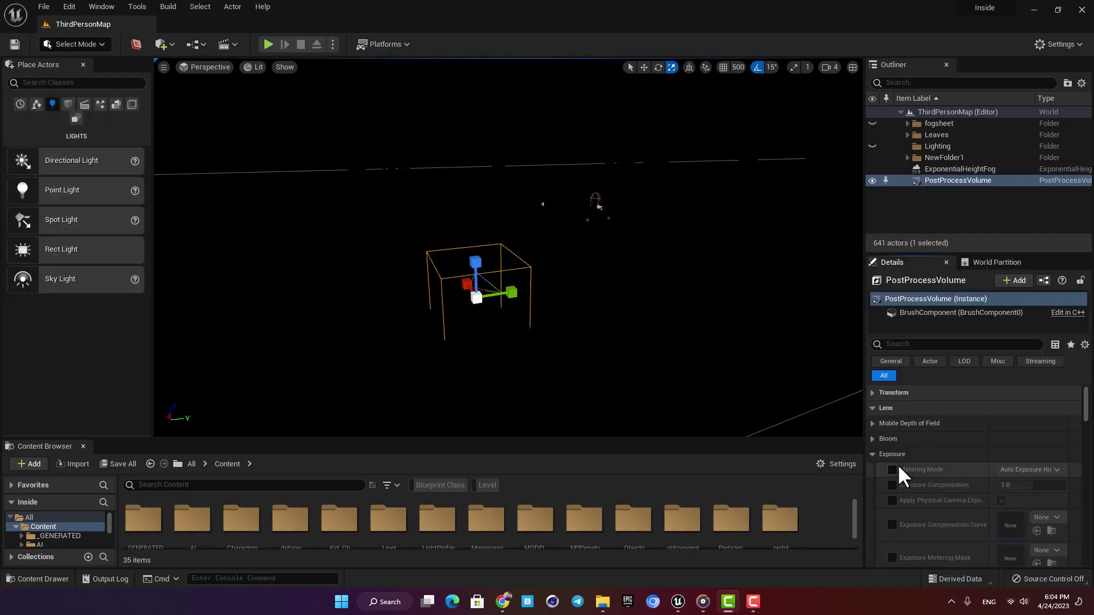
# - Override the PostProcessVolume's exposure with Metering Mode set to Manual and Exposure Compensation set to 16.5
pyautogui.click(892, 470)
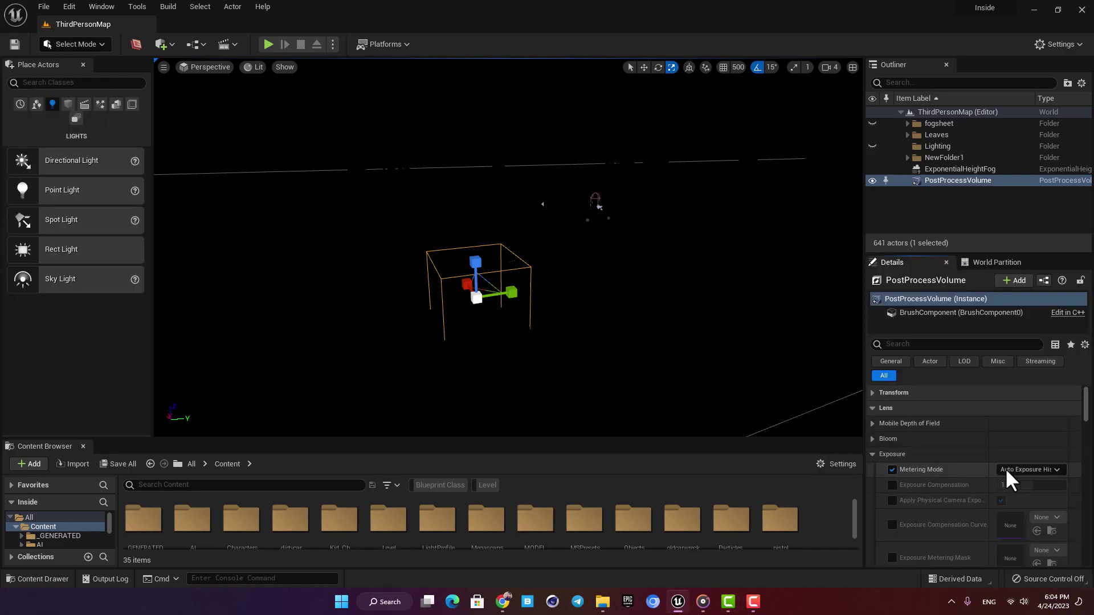
pyautogui.click(1020, 469)
pyautogui.click(1015, 501)
pyautogui.click(892, 485)
pyautogui.click(1038, 485)
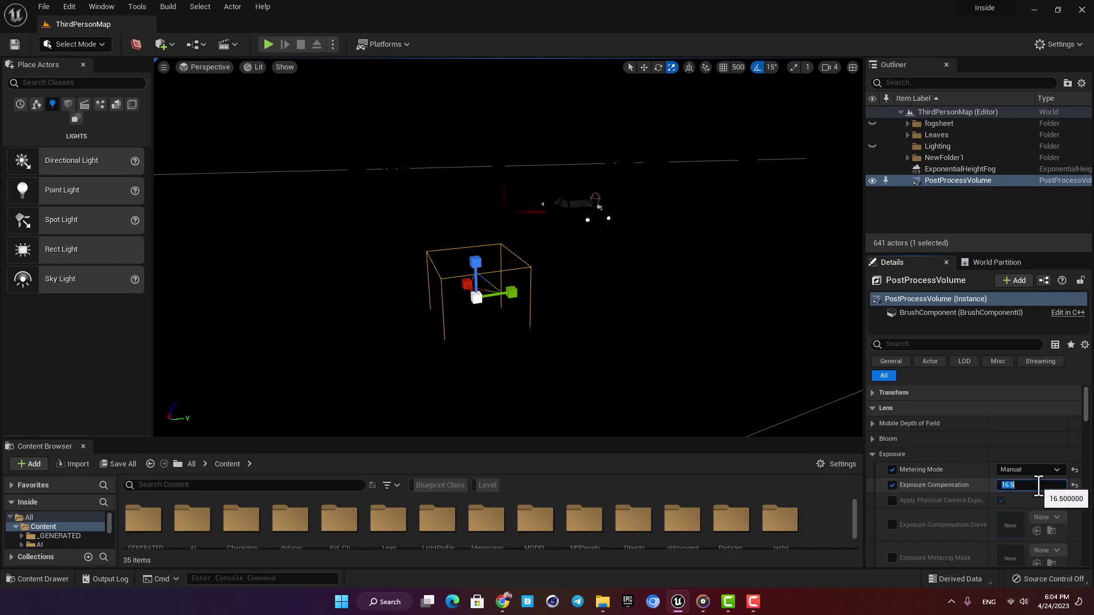
pyautogui.press('Return')
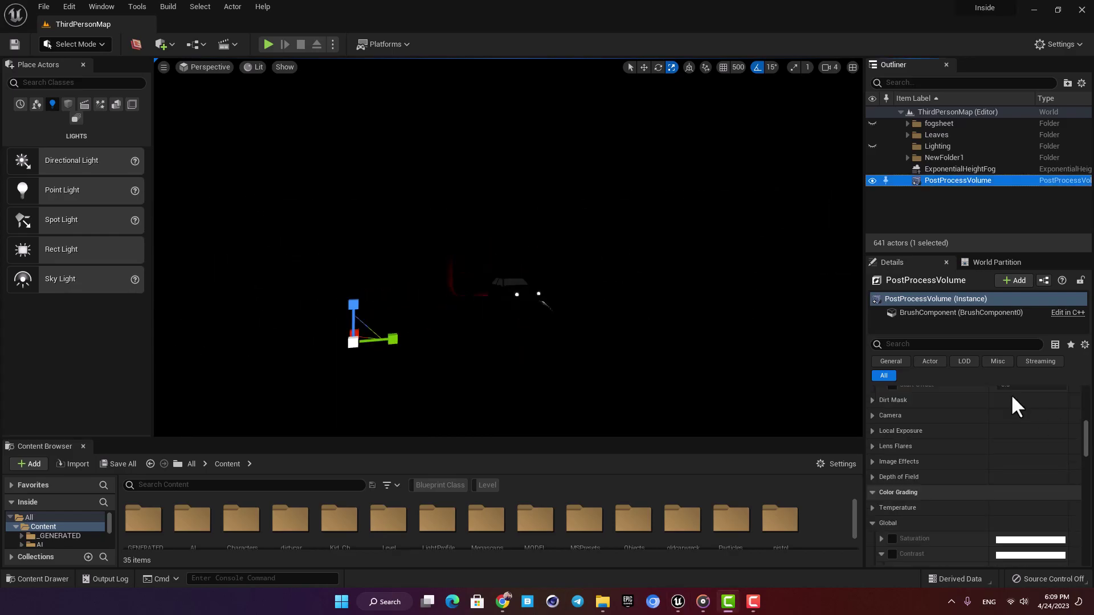
# - Enable Volumetric Fog on the ExponentialHeightFog actor
pyautogui.click(950, 168)
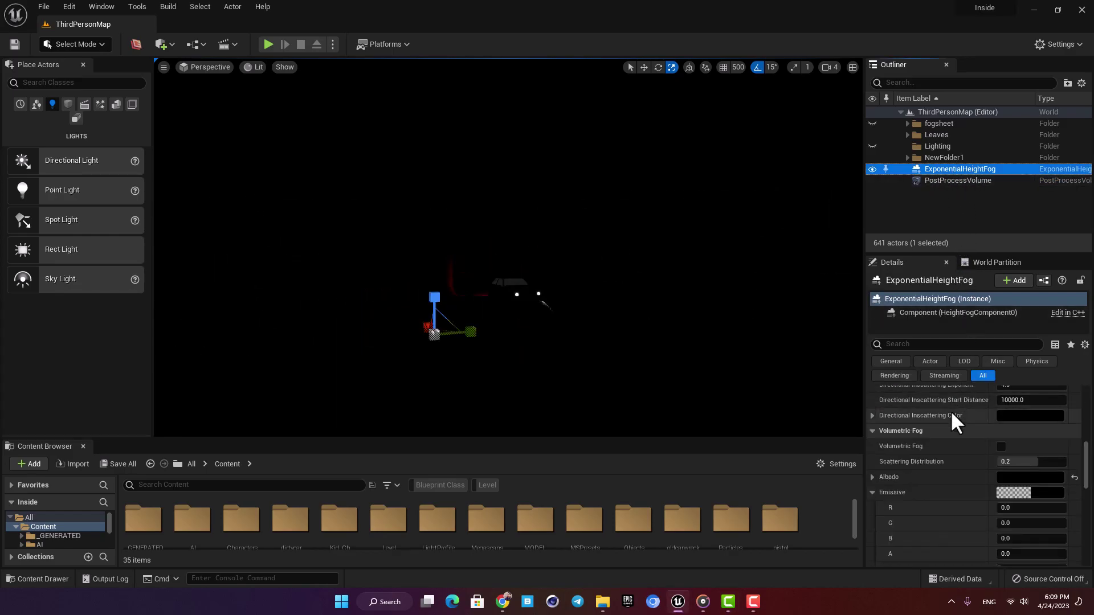
pyautogui.scroll(2, 951, 410)
pyautogui.scroll(-2, 950, 410)
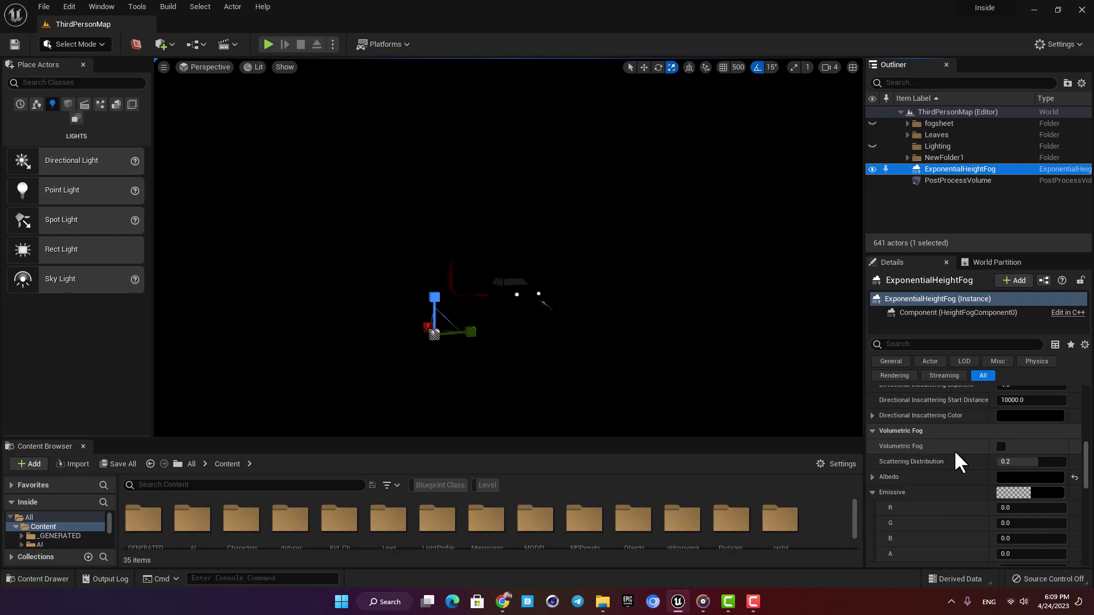
pyautogui.click(1001, 447)
# - Change the volumetric fog's Emissive color from black to a faint near-neutral grey with a Value of 0.005
pyautogui.click(1038, 493)
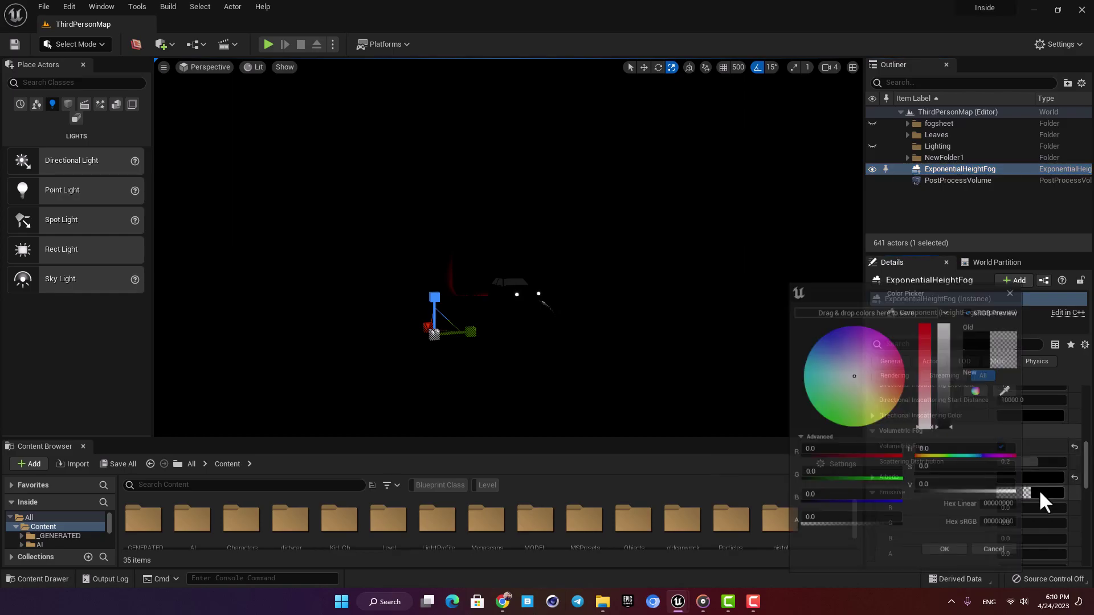
pyautogui.click(952, 433)
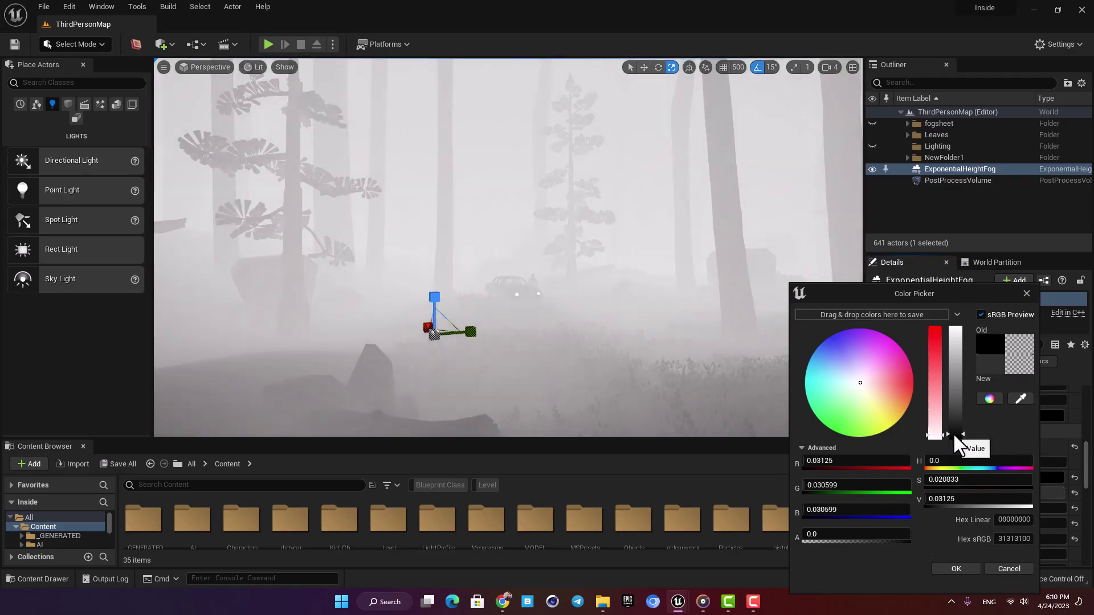
pyautogui.click(956, 436)
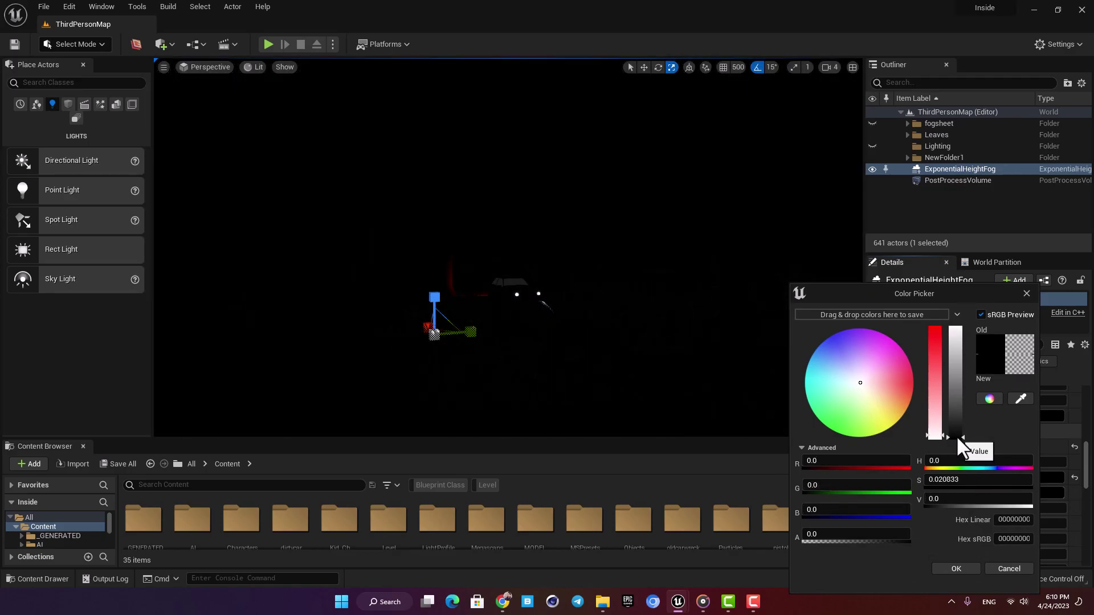
pyautogui.click(956, 434)
pyautogui.click(953, 499)
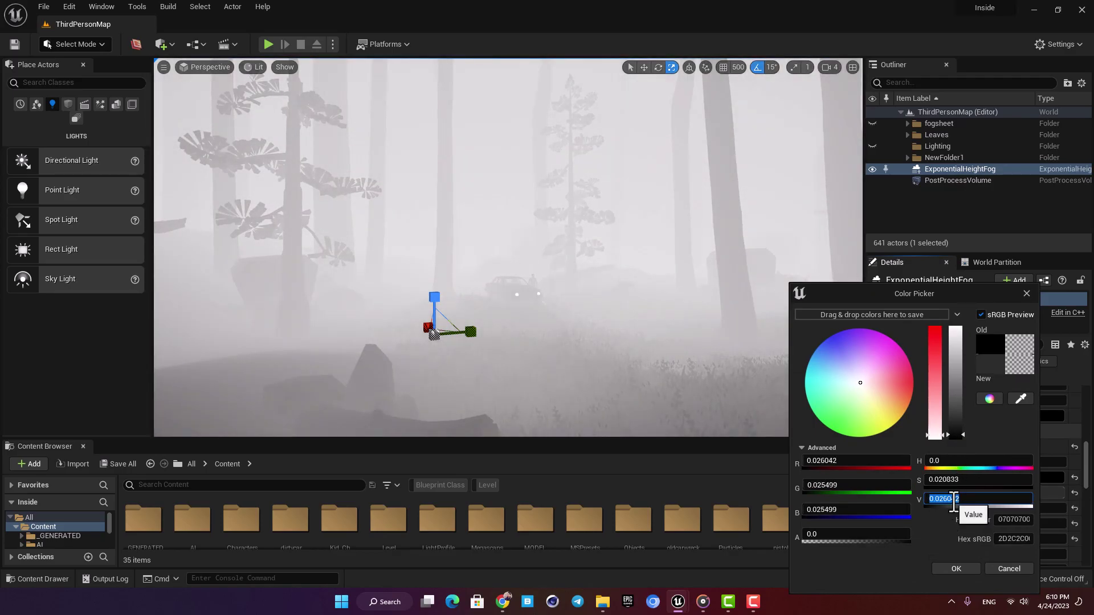
pyautogui.write('0.005')
pyautogui.press('Return')
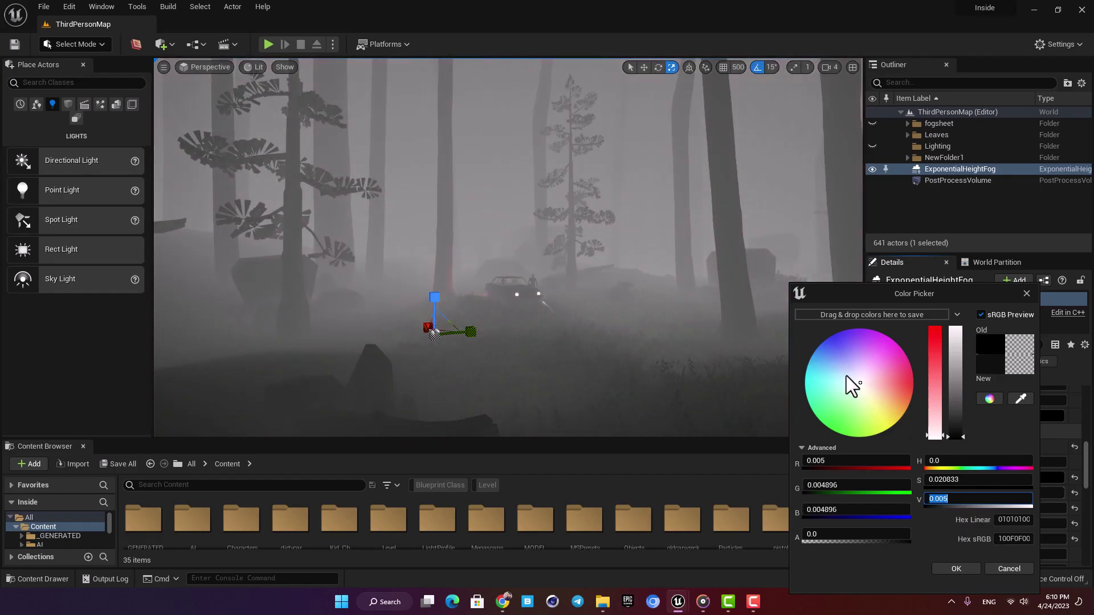
# - Try tinting the fog's Emissive color blue-violet, with a hue of about 233 and saturation of about 0.38
pyautogui.click(846, 375)
pyautogui.moveTo(634, 348)
pyautogui.mouseDown(button='right')
pyautogui.moveTo(538, 346)
pyautogui.moveTo(776, 348)
pyautogui.moveTo(713, 349)
pyautogui.mouseUp(button='right')
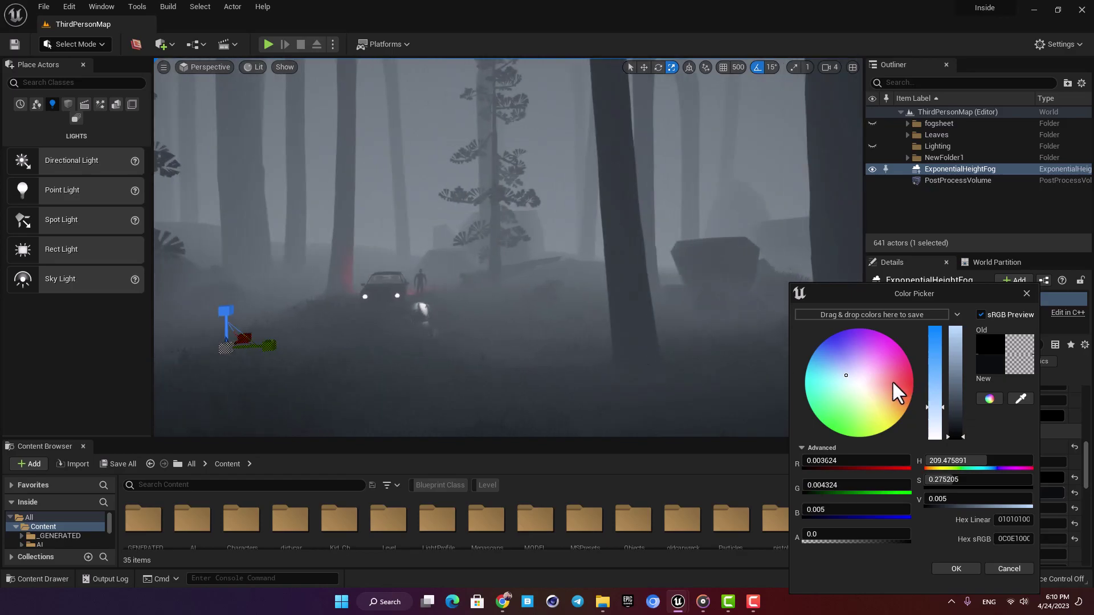
pyautogui.moveTo(891, 381)
pyautogui.mouseDown()
pyautogui.moveTo(884, 368)
pyautogui.moveTo(832, 369)
pyautogui.moveTo(847, 367)
pyautogui.mouseUp()
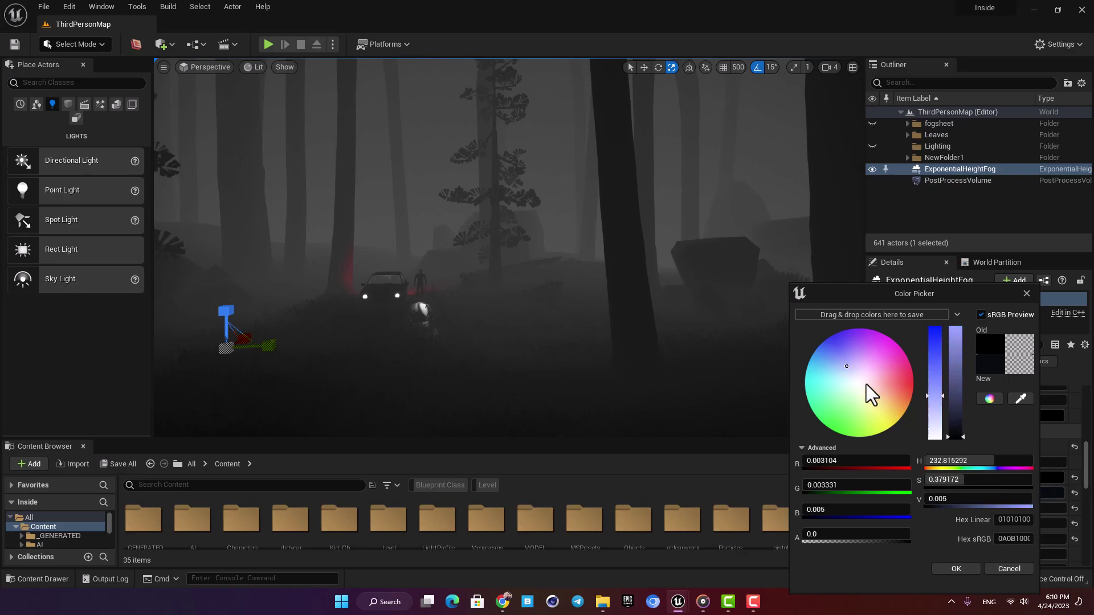
pyautogui.moveTo(587, 301); pyautogui.dragTo(546, 306, button='right')
pyautogui.moveTo(479, 257); pyautogui.dragTo(490, 260, button='right')
# - Test the Emissive color at a Value of 0.002, lower its saturation to about 0.23 and return Value to 0.005
pyautogui.click(948, 495)
pyautogui.write('0.002')
pyautogui.press('Return')
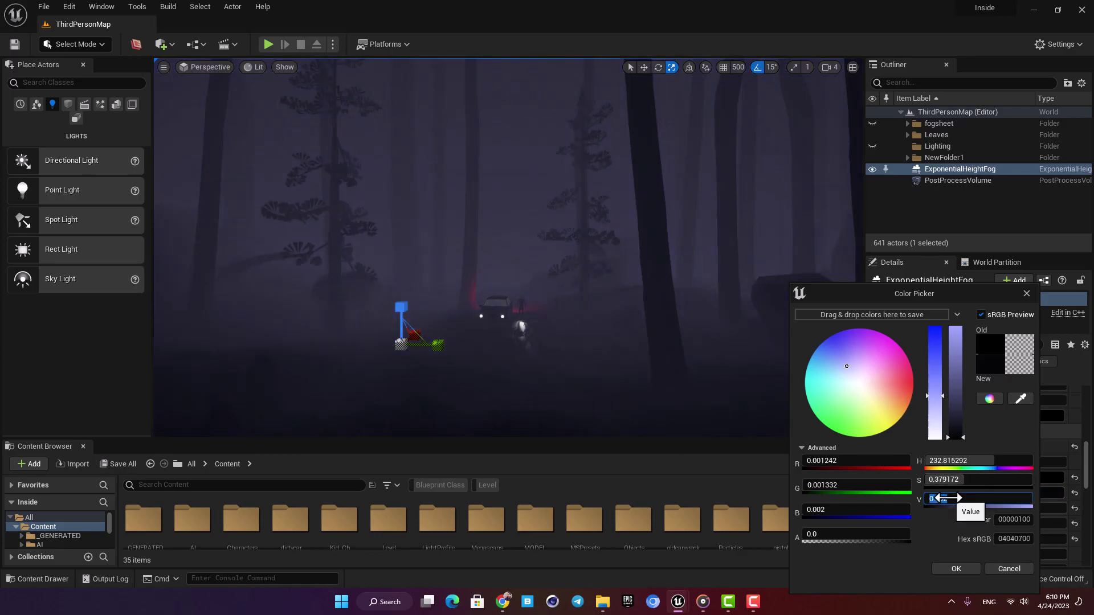
pyautogui.moveTo(935, 397); pyautogui.dragTo(935, 413)
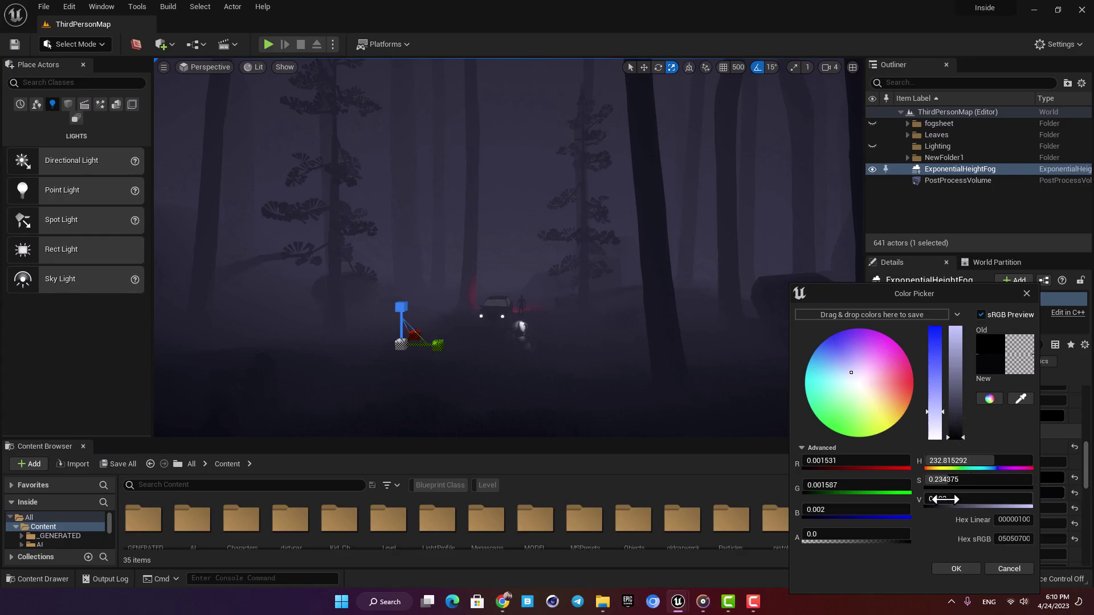
pyautogui.moveTo(942, 500); pyautogui.dragTo(952, 500)
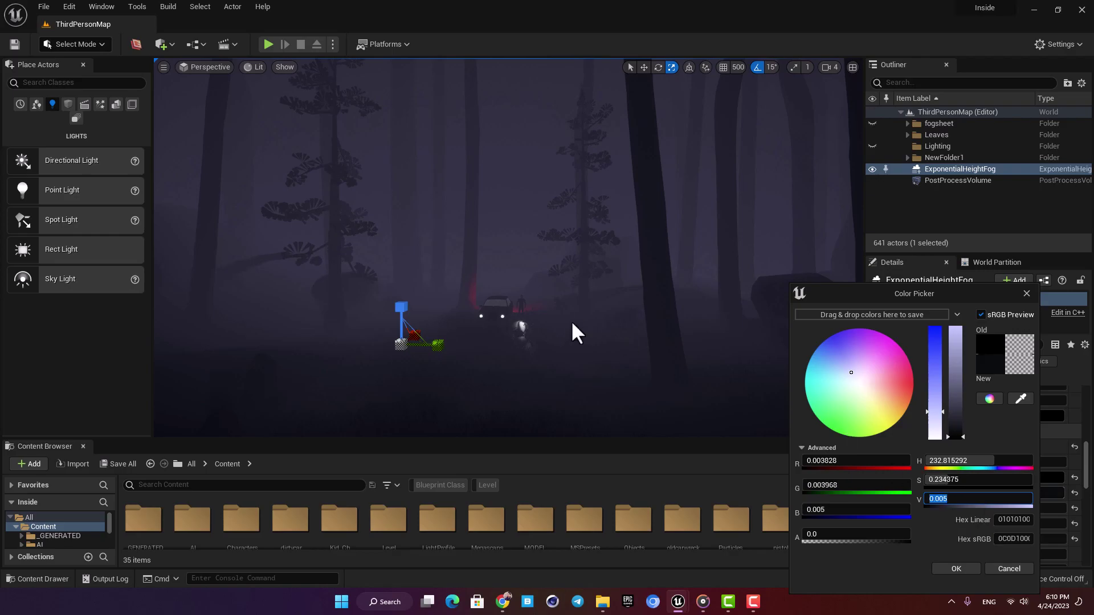
# - Pick a muted blue Emissive color with hue about 218 and saturation about 0.36, and apply it to the fog
pyautogui.moveTo(568, 322)
pyautogui.mouseDown(button='right')
pyautogui.moveTo(438, 320)
pyautogui.moveTo(616, 320)
pyautogui.moveTo(569, 320)
pyautogui.mouseUp(button='right')
pyautogui.click(843, 378)
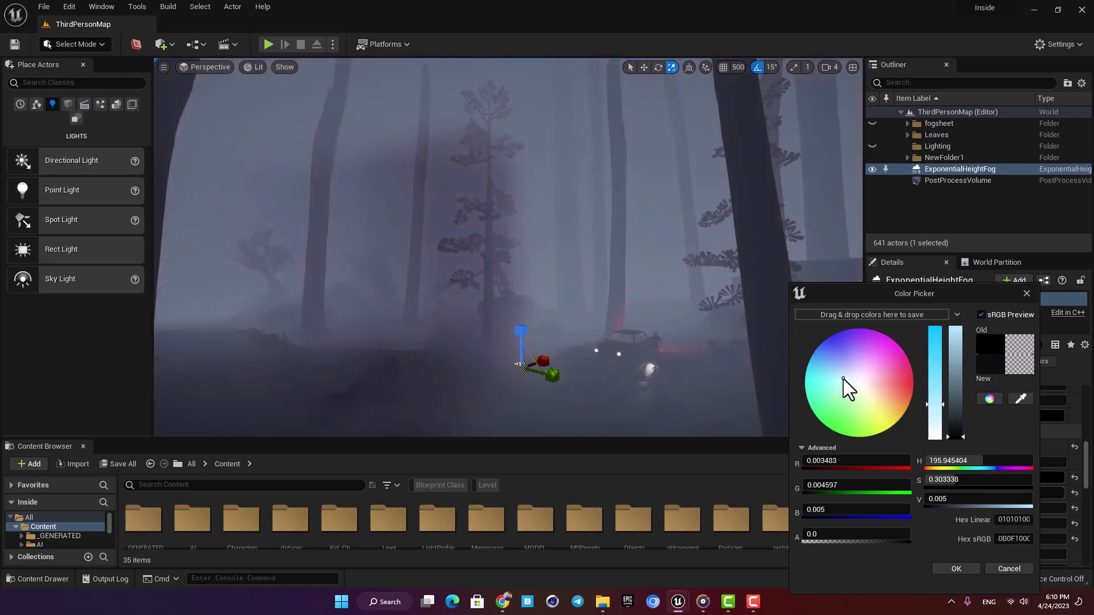
pyautogui.moveTo(503, 336); pyautogui.dragTo(503, 337, button='right')
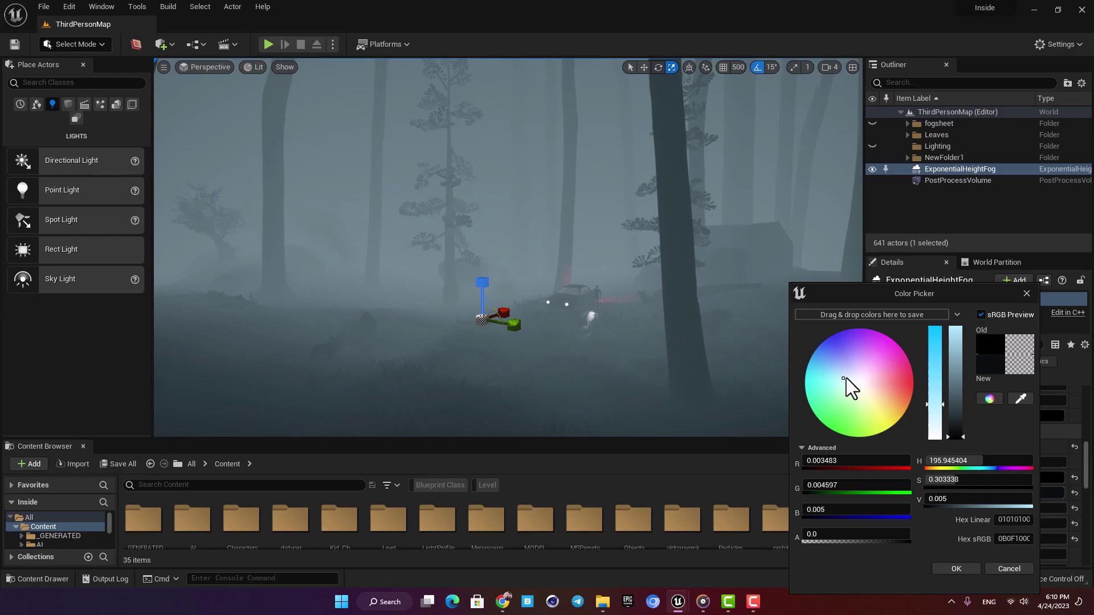
pyautogui.moveTo(507, 296); pyautogui.dragTo(507, 297, button='right')
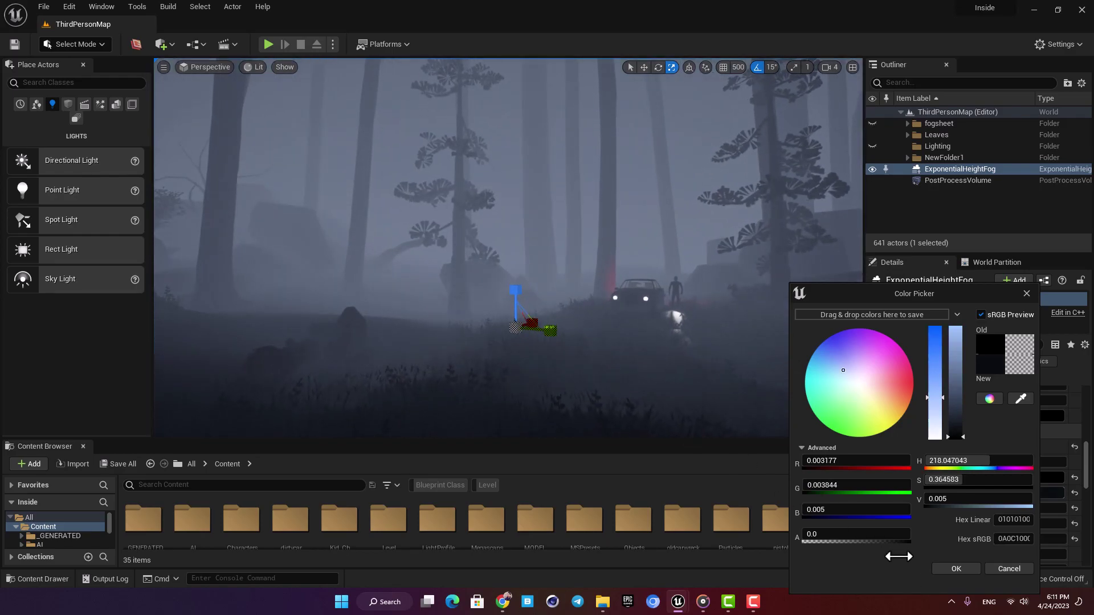
pyautogui.click(955, 568)
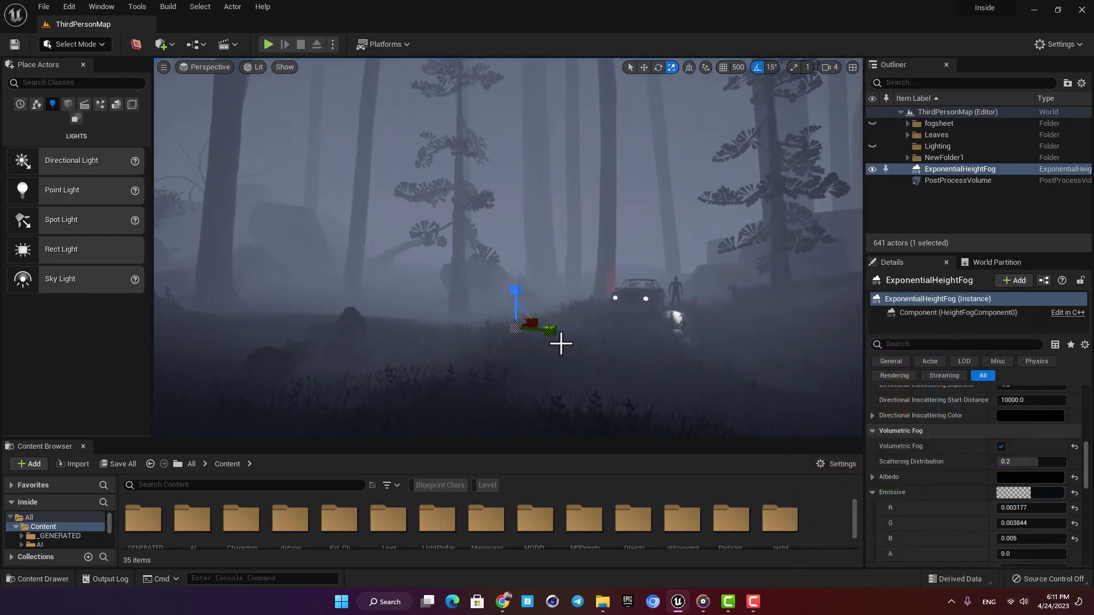
pyautogui.moveTo(561, 342); pyautogui.dragTo(561, 342, button='right')
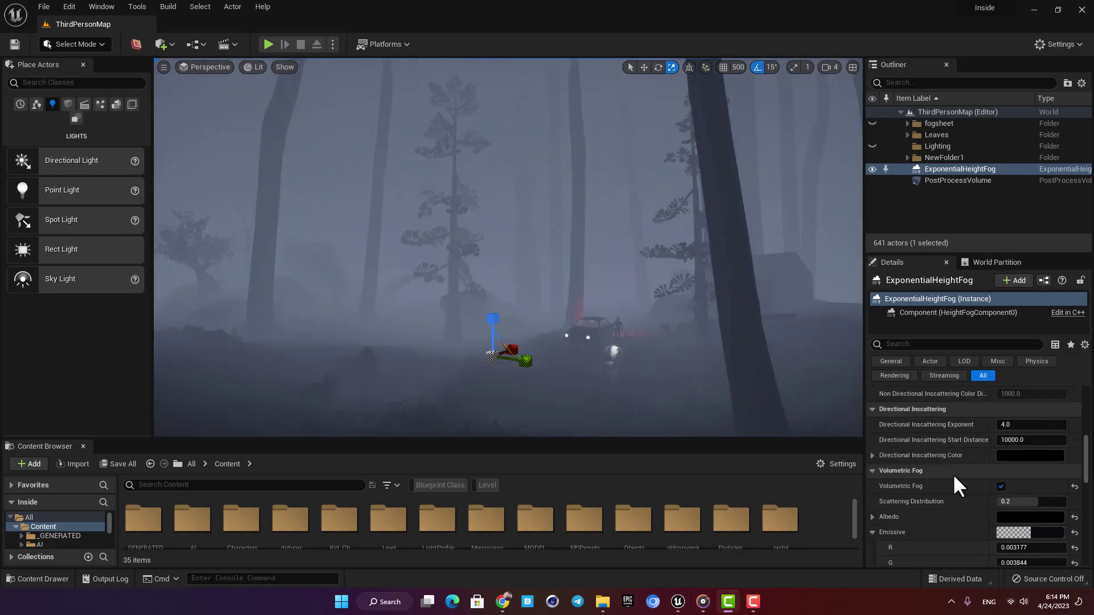
# - Try higher and lower Fog Density values on the height fog, from about 0.035 down to below 0.008
pyautogui.scroll(1, 953, 474)
pyautogui.scroll(3, 956, 476)
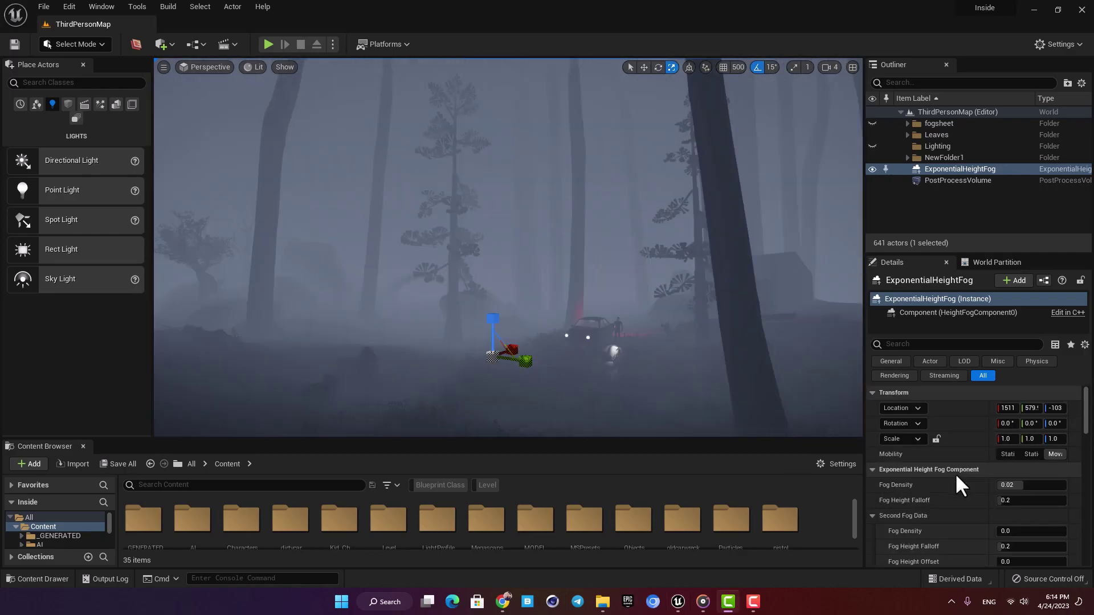
pyautogui.moveTo(1025, 486); pyautogui.dragTo(1042, 486)
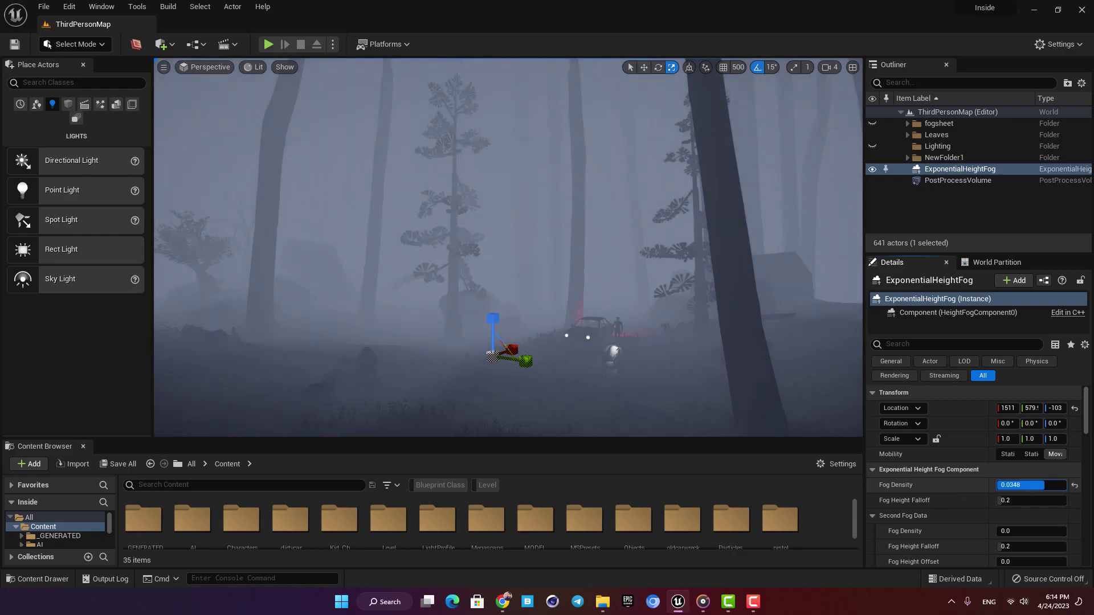
pyautogui.write('0.004')
pyautogui.press('Return')
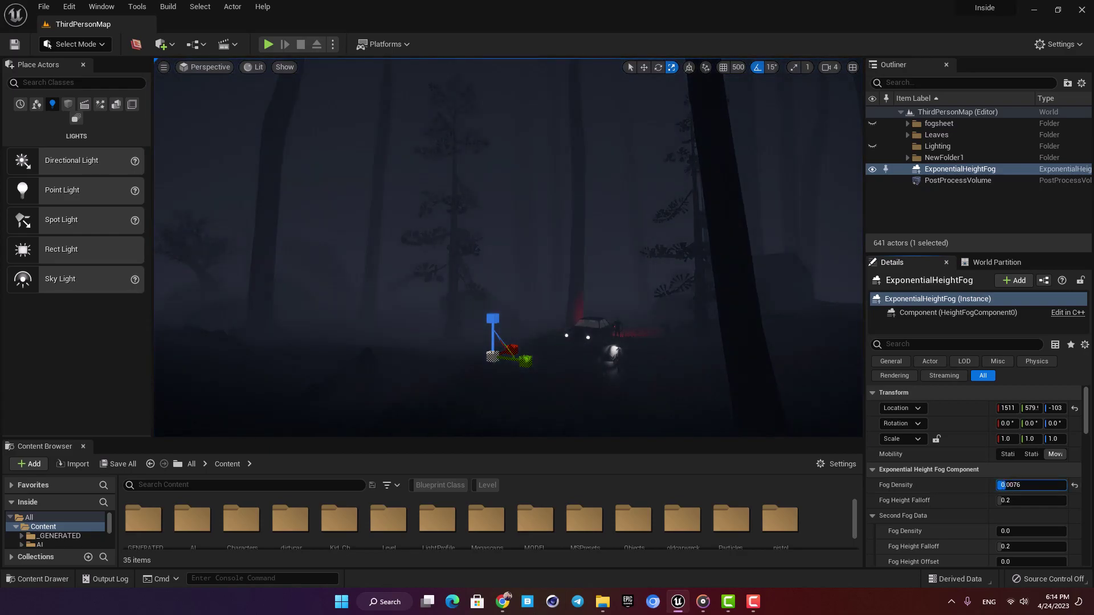
pyautogui.moveTo(1005, 485); pyautogui.dragTo(969, 478)
# - Set the height fog's Fog Density to 0.02 and raise its Fog Height Falloff to about 1.45
pyautogui.click(1026, 486)
pyautogui.write('0.02')
pyautogui.press('Return')
pyautogui.moveTo(507, 245)
pyautogui.mouseDown(button='right')
pyautogui.moveTo(547, 222)
pyautogui.moveTo(512, 245)
pyautogui.mouseUp(button='right')
# - Try a different Fog Inscattering Color on the height fog and compare its effect on the forest
pyautogui.scroll(-5, 942, 520)
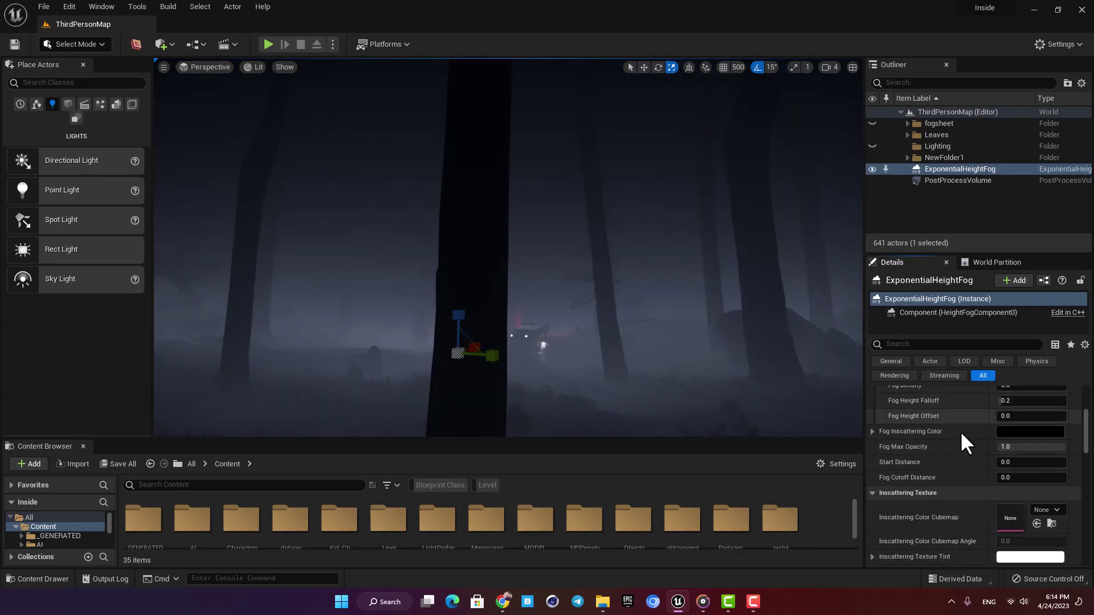
pyautogui.click(1001, 433)
pyautogui.moveTo(915, 393)
pyautogui.mouseDown()
pyautogui.moveTo(909, 411)
pyautogui.moveTo(928, 394)
pyautogui.moveTo(928, 405)
pyautogui.mouseUp()
pyautogui.moveTo(506, 346); pyautogui.dragTo(531, 353, button='right')
pyautogui.click(972, 570)
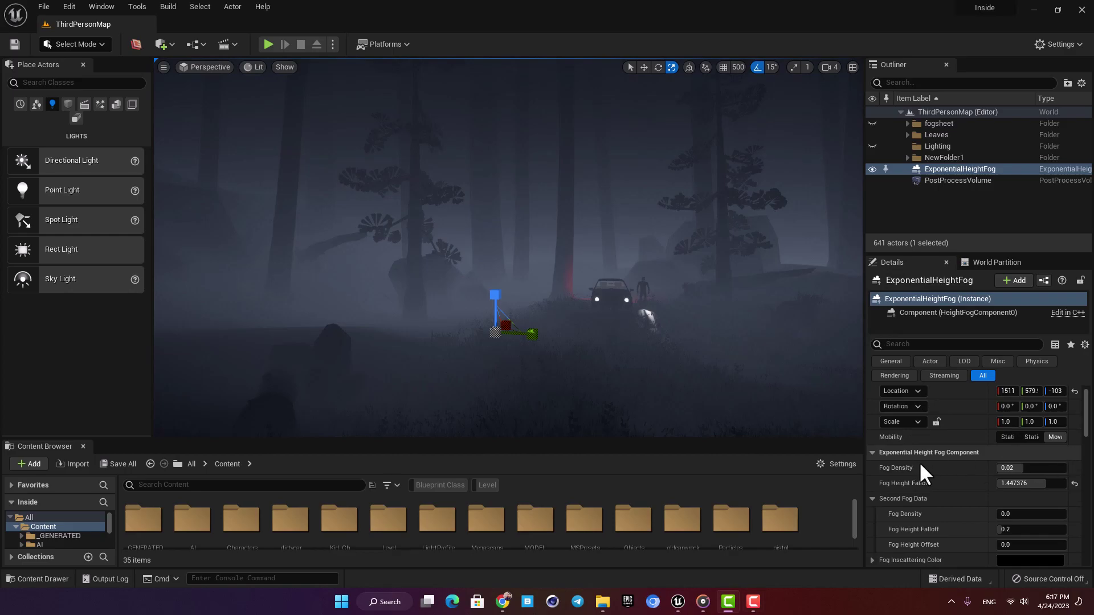
# - Review the height fog's volumetric settings and view the foggy forest in Game View without editor gizmos
pyautogui.scroll(-10, 925, 462)
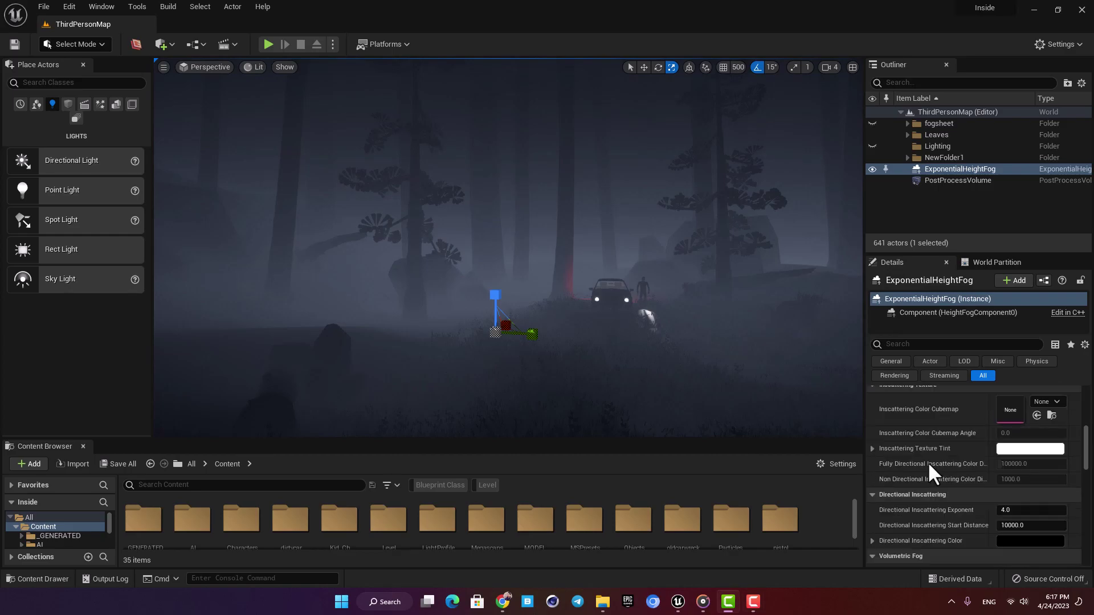
pyautogui.scroll(-5, 570, 306)
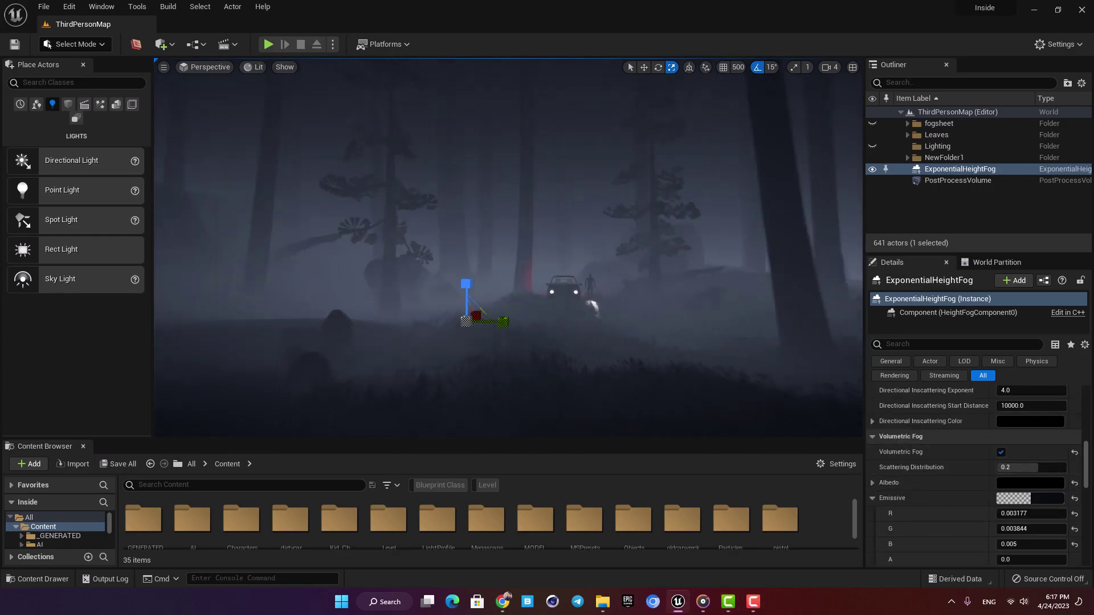
pyautogui.moveTo(547, 320)
pyautogui.mouseDown(button='right')
pyautogui.moveTo(496, 320)
pyautogui.moveTo(550, 320)
pyautogui.mouseUp(button='right')
pyautogui.press('g')
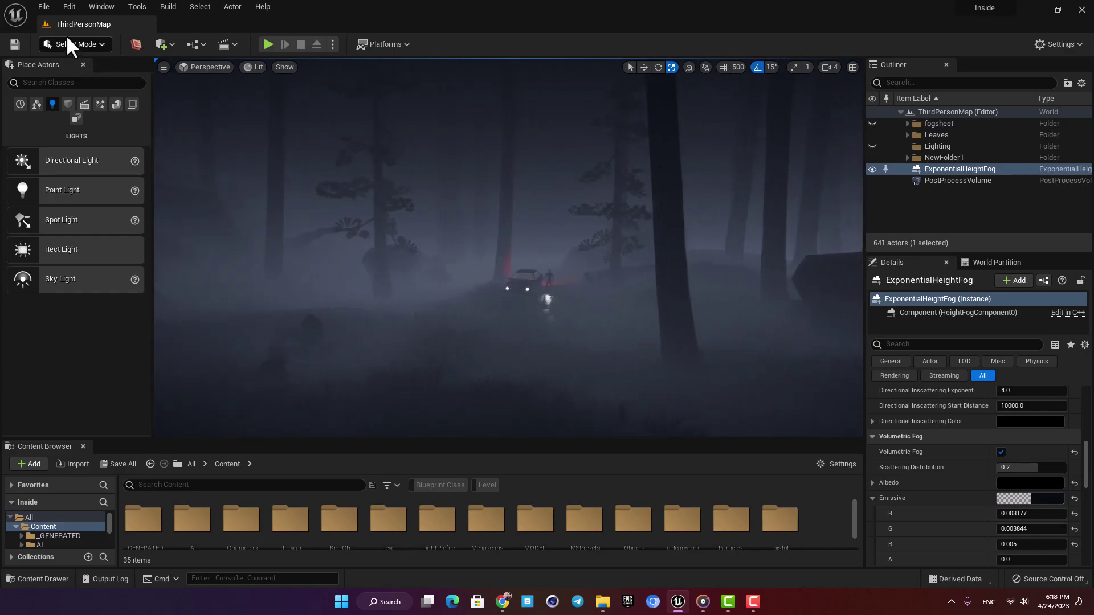
# - Add a Rect Light to the level above the rocks beside the leafy trees
pyautogui.moveTo(504, 249); pyautogui.dragTo(177, 262, button='right')
pyautogui.press('w')
pyautogui.press('w')
pyautogui.press('w')
pyautogui.moveTo(421, 268); pyautogui.dragTo(147, 277, button='right')
pyautogui.moveTo(57, 251); pyautogui.dragTo(412, 154)
# - Rotate and move the Rect Light so that it hangs above the rocks and shines down on the ground
pyautogui.press('e')
pyautogui.moveTo(439, 146); pyautogui.dragTo(544, 171, button='right')
pyautogui.moveTo(545, 171); pyautogui.dragTo(536, 210)
pyautogui.press('w')
pyautogui.moveTo(536, 211); pyautogui.dragTo(570, 162, button='right')
pyautogui.moveTo(570, 162); pyautogui.dragTo(586, 162)
pyautogui.moveTo(585, 162); pyautogui.dragTo(549, 237, button='right')
pyautogui.press('e')
pyautogui.moveTo(549, 237); pyautogui.dragTo(527, 242)
pyautogui.press('w')
pyautogui.moveTo(527, 242)
pyautogui.mouseDown(button='right')
pyautogui.moveTo(490, 228)
pyautogui.moveTo(513, 228)
pyautogui.mouseUp(button='right')
# - Size the Rect Light's source to about 117 wide and 199 high, with a Barn Door Angle of 90
pyautogui.press('r')
pyautogui.scroll(5, 991, 428)
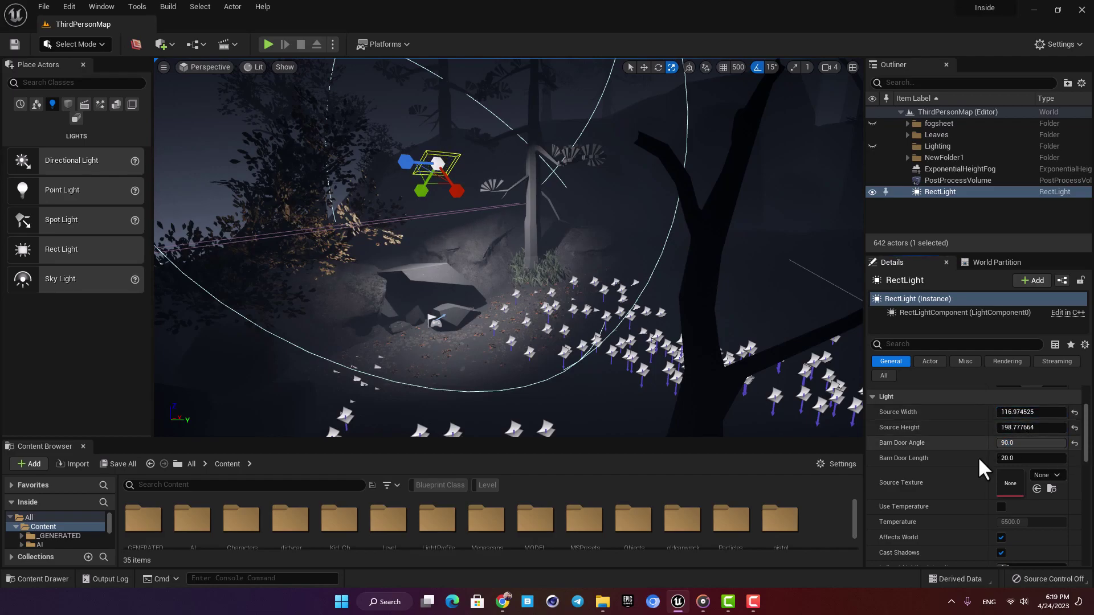
pyautogui.scroll(-4, 985, 470)
pyautogui.moveTo(456, 228); pyautogui.dragTo(483, 276, button='right')
pyautogui.click(412, 244)
pyautogui.press('g')
pyautogui.press('g')
pyautogui.hotkey('ctrl', 'z')
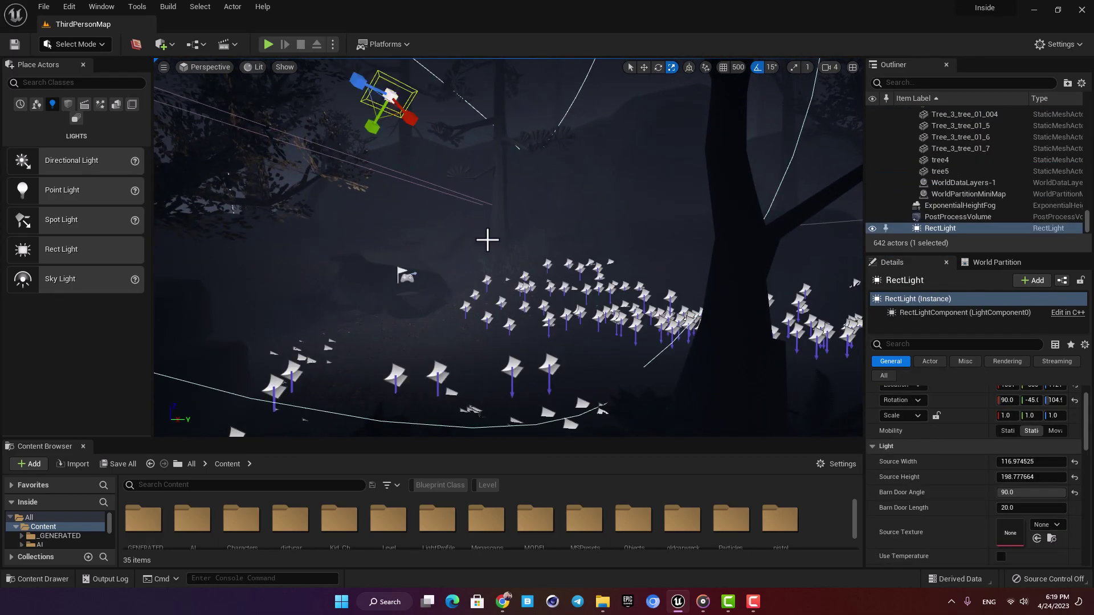
# - Set the Rect Light's Intensity to 1.0 cd and its Attenuation Radius to about 1550
pyautogui.press('g')
pyautogui.scroll(-4, 969, 521)
pyautogui.click(1021, 525)
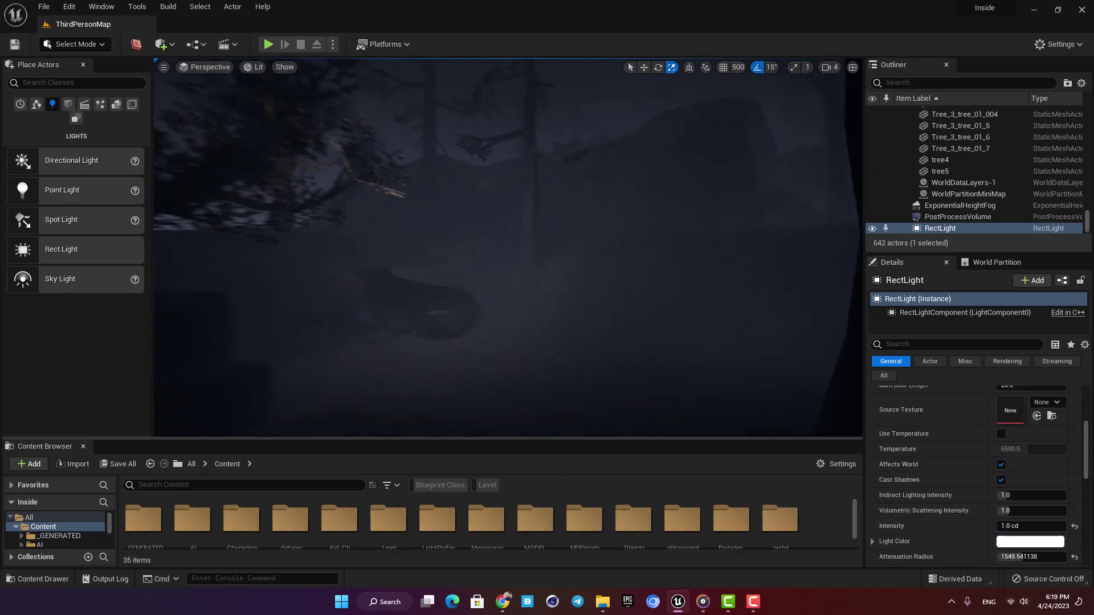
# - Play the level in the viewport to check the character under the new light, and stop the session
pyautogui.click(268, 44)
pyautogui.click(463, 269)
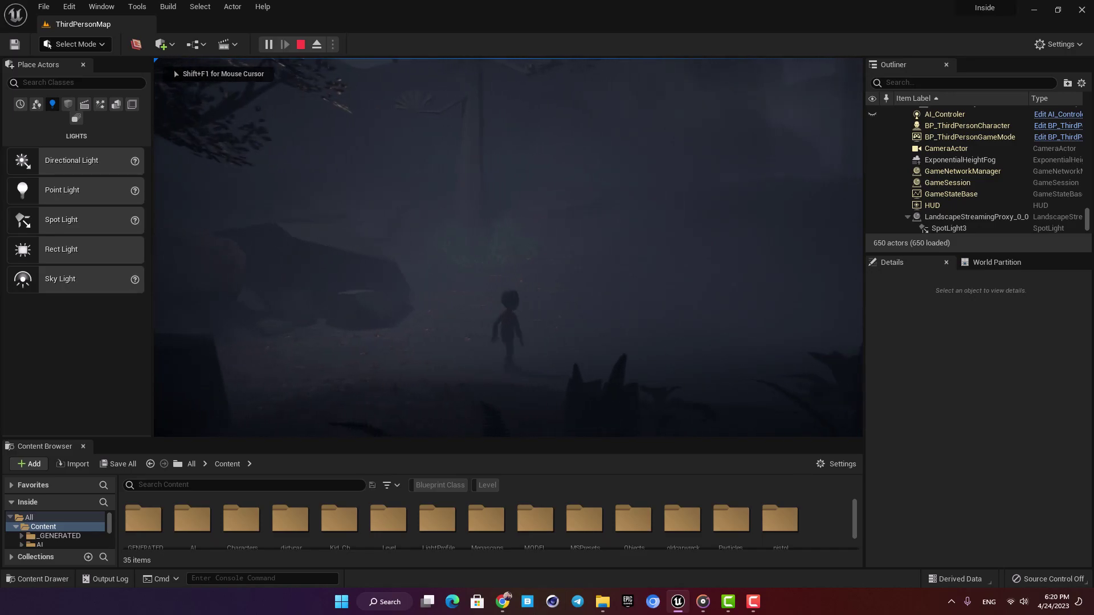
pyautogui.press('Escape')
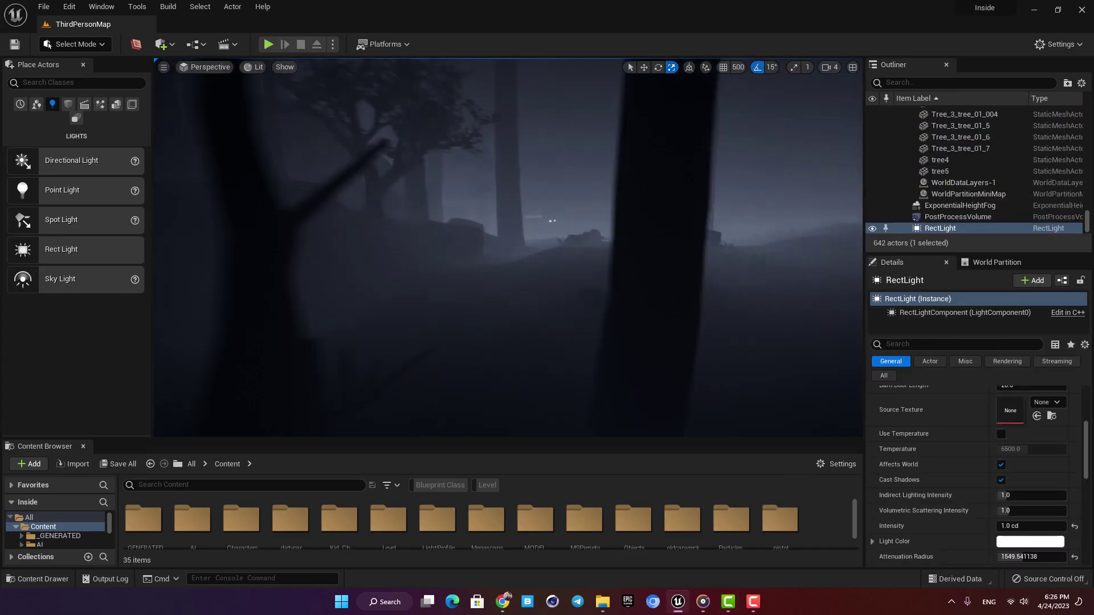
# - Add another Rect Light among the trees and stretch its source into a long, narrow strip
pyautogui.moveTo(611, 297); pyautogui.dragTo(611, 297, button='right')
pyautogui.moveTo(60, 248); pyautogui.dragTo(436, 272)
pyautogui.moveTo(1025, 500); pyautogui.dragTo(1077, 485)
pyautogui.moveTo(598, 317); pyautogui.dragTo(543, 285, button='right')
pyautogui.press('r')
pyautogui.moveTo(540, 274); pyautogui.dragTo(553, 257)
pyautogui.moveTo(552, 256)
pyautogui.mouseDown(button='right')
pyautogui.moveTo(575, 262)
pyautogui.moveTo(541, 268)
pyautogui.mouseUp(button='right')
# - Move and rotate the strip-shaped Rect Light into place among the tree trunks
pyautogui.press('w')
pyautogui.moveTo(522, 231); pyautogui.dragTo(523, 176)
pyautogui.press('e')
pyautogui.moveTo(487, 174); pyautogui.dragTo(474, 195)
pyautogui.moveTo(474, 195); pyautogui.dragTo(513, 208, button='right')
pyautogui.press('w')
pyautogui.moveTo(569, 218); pyautogui.dragTo(586, 218)
pyautogui.moveTo(586, 217); pyautogui.dragTo(612, 222, button='right')
# - Set the long Rect Light's Intensity to 0.75 cd
pyautogui.scroll(-5, 952, 527)
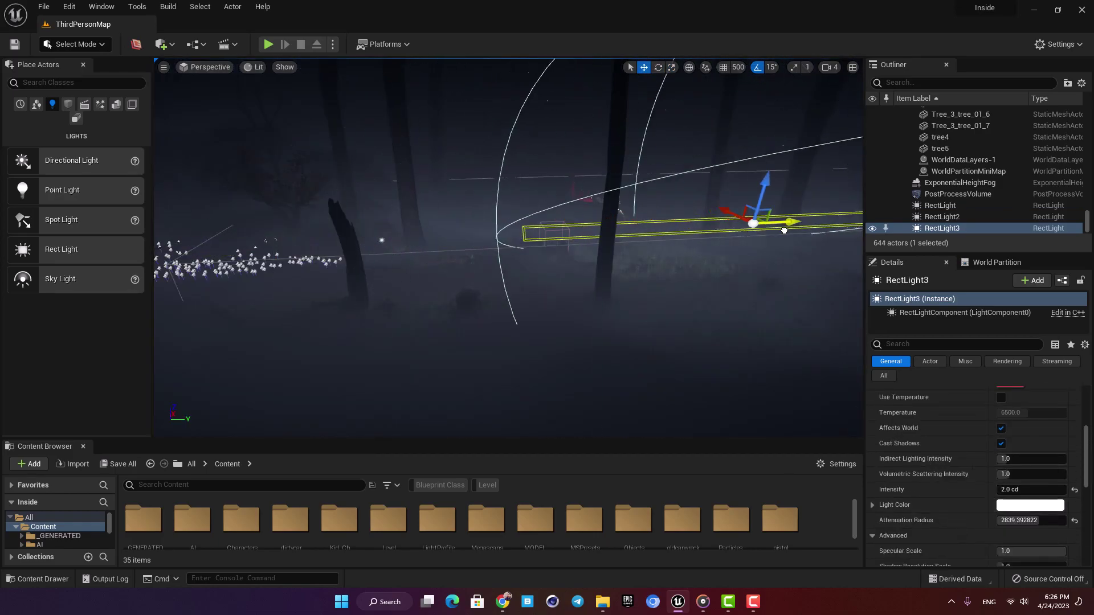
pyautogui.moveTo(787, 249); pyautogui.dragTo(967, 427, button='right')
pyautogui.scroll(5, 967, 427)
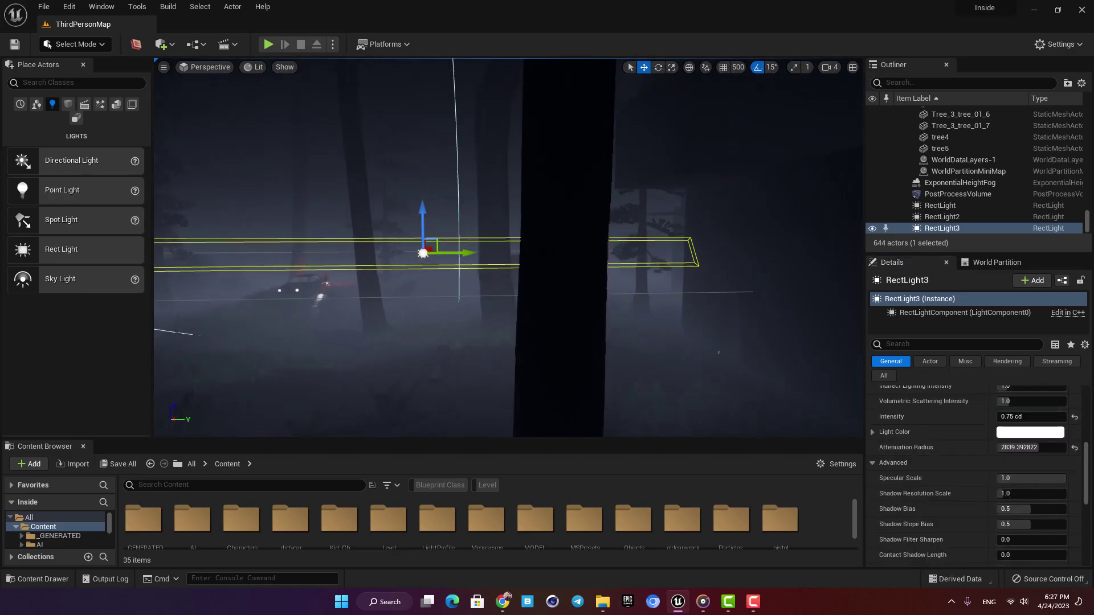
pyautogui.moveTo(507, 248); pyautogui.dragTo(473, 254, button='right')
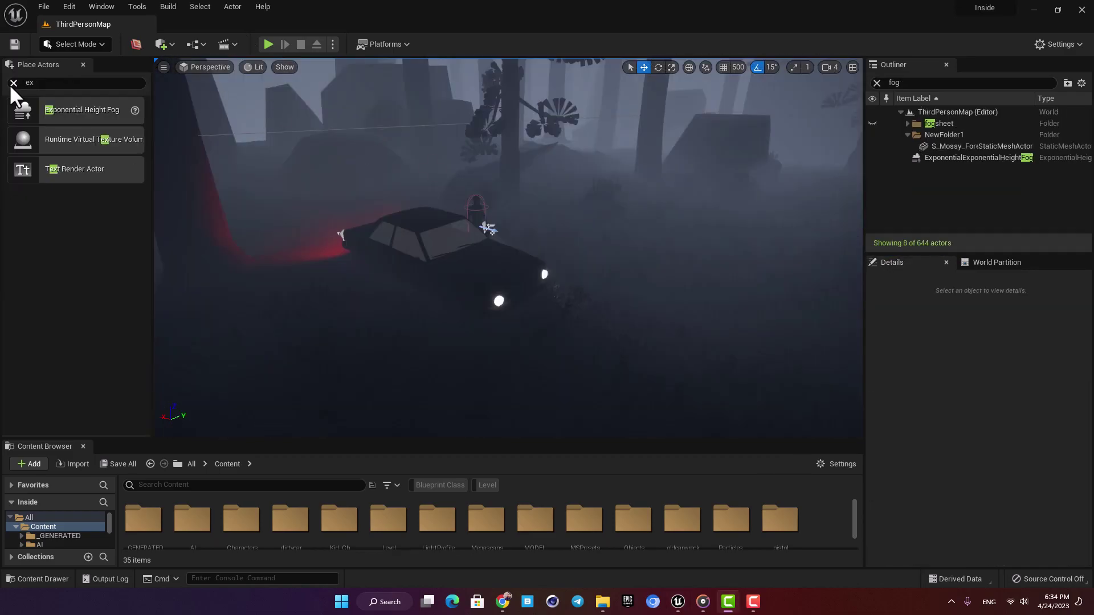
# - Add a Spot Light beside the car and rotate it to face ahead of the car
pyautogui.click(14, 83)
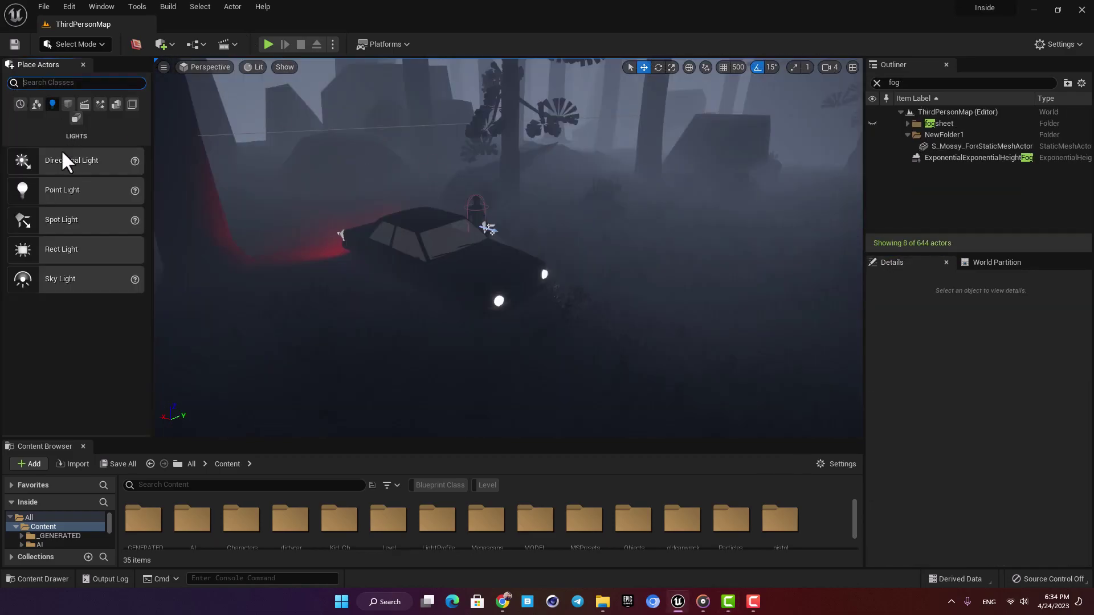
pyautogui.moveTo(596, 325); pyautogui.dragTo(595, 320)
pyautogui.moveTo(593, 280); pyautogui.dragTo(599, 212)
pyautogui.moveTo(505, 228); pyautogui.dragTo(554, 293)
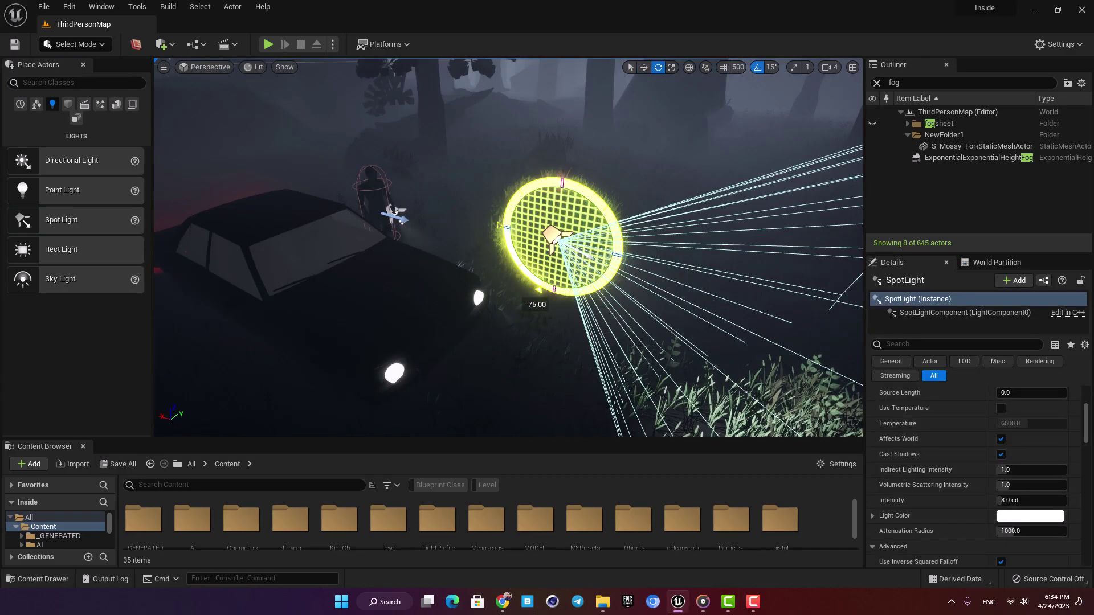
# - Move the Spot Light onto the car's headlight
pyautogui.press('w')
pyautogui.moveTo(561, 208); pyautogui.dragTo(456, 313)
pyautogui.moveTo(507, 274); pyautogui.dragTo(547, 274, button='right')
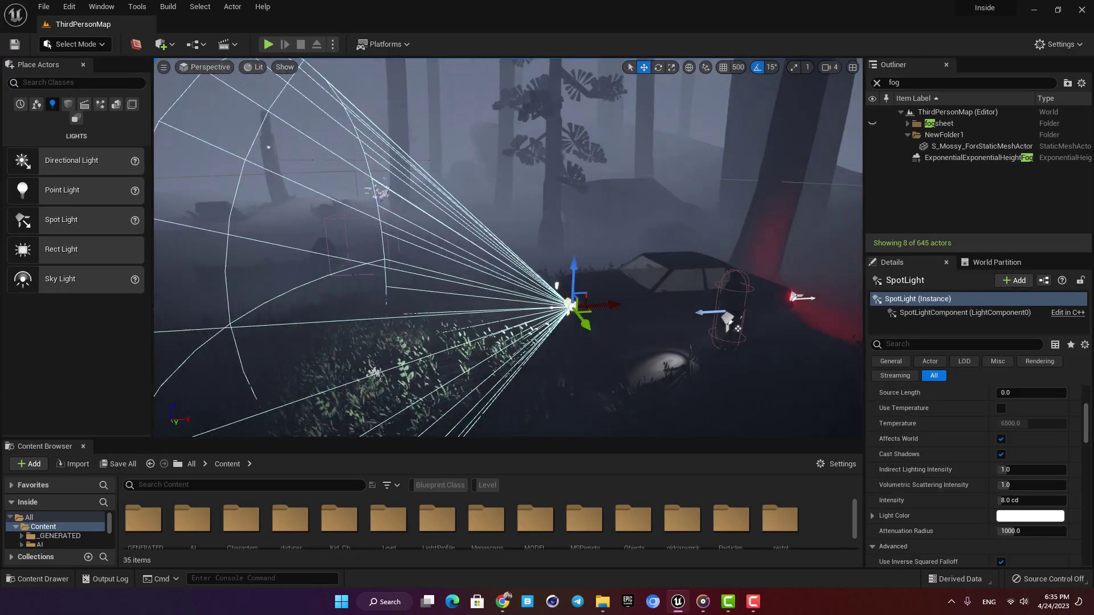
# - Narrow the headlight Spot Light's beam to an Inner Cone Angle of about 13.6 and an Outer Cone Angle of about 26.3
pyautogui.scroll(6, 972, 464)
pyautogui.moveTo(1026, 500)
pyautogui.mouseDown()
pyautogui.moveTo(1010, 501)
pyautogui.moveTo(1024, 485)
pyautogui.mouseUp()
pyautogui.moveTo(507, 273); pyautogui.dragTo(703, 354, button='right')
pyautogui.press('g')
pyautogui.scroll(-2, 948, 517)
pyautogui.scroll(-3, 948, 523)
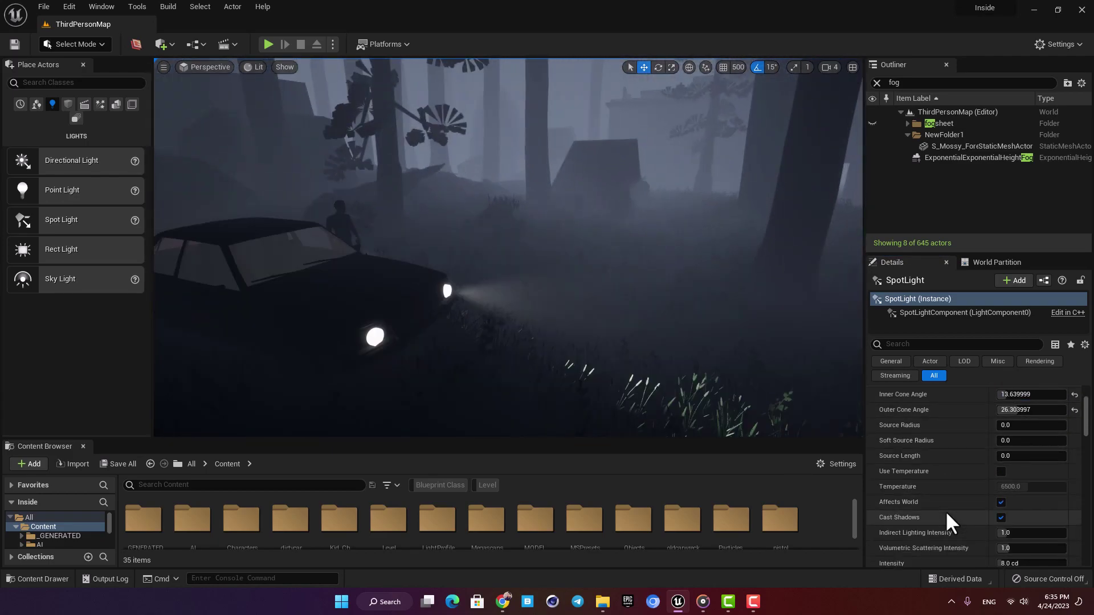
# - Set the headlight Spot Light's Volumetric Scattering Intensity to 15 after trying 20, 5 and 0
pyautogui.scroll(-1, 940, 544)
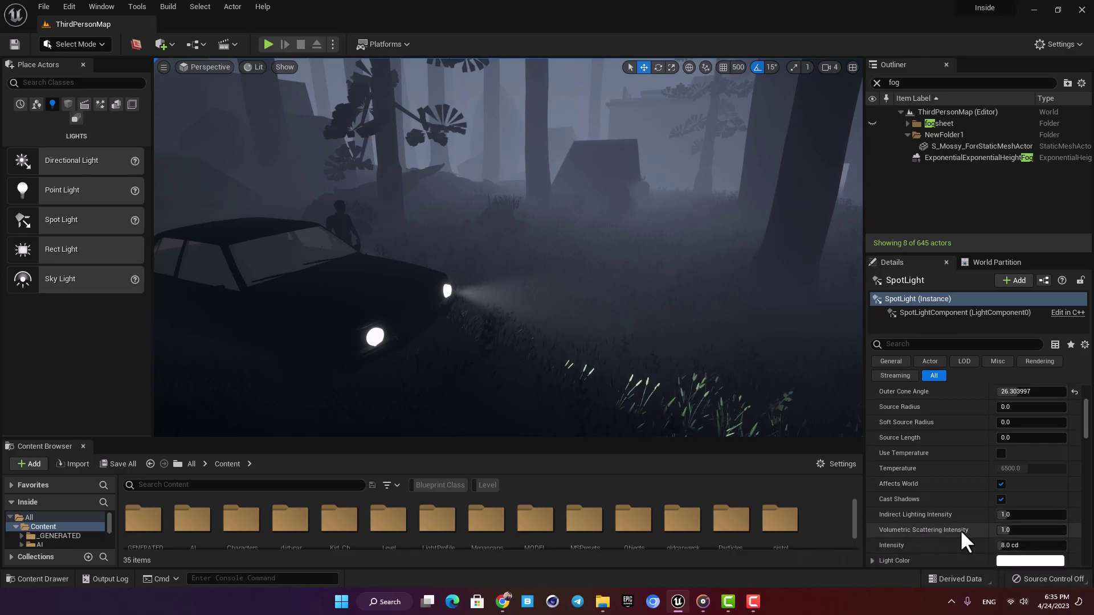
pyautogui.moveTo(1013, 529); pyautogui.dragTo(1037, 530)
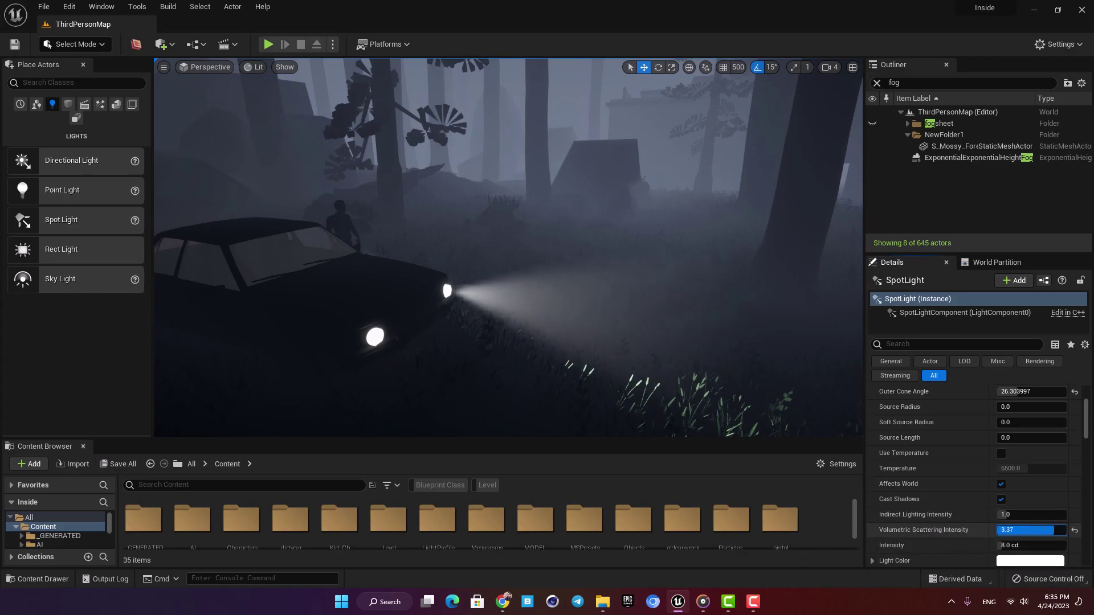
pyautogui.write('20')
pyautogui.press('Return')
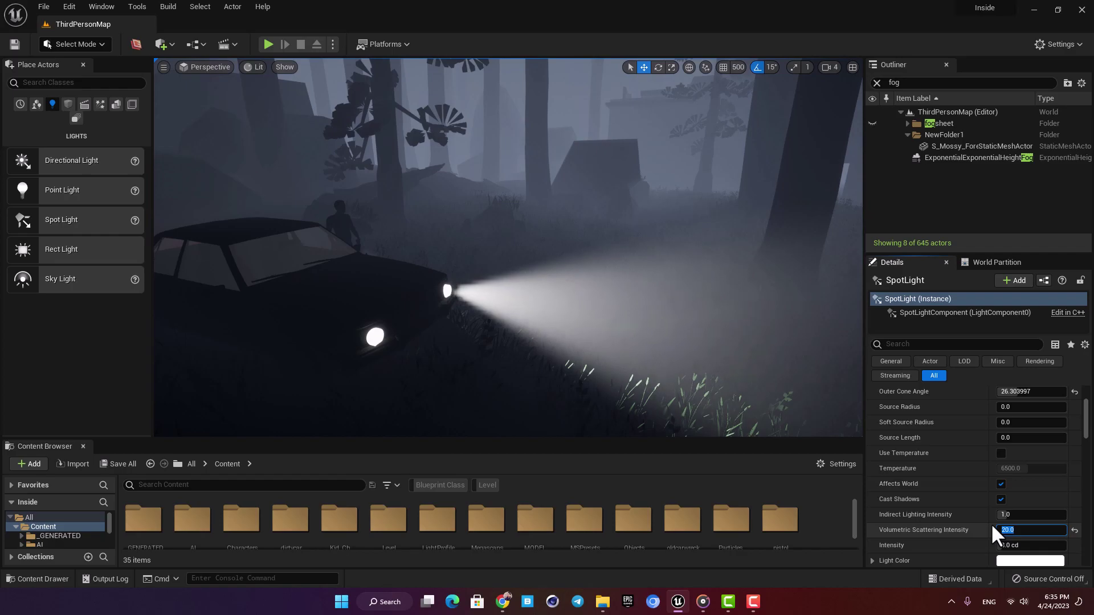
pyautogui.write('5')
pyautogui.press('Return')
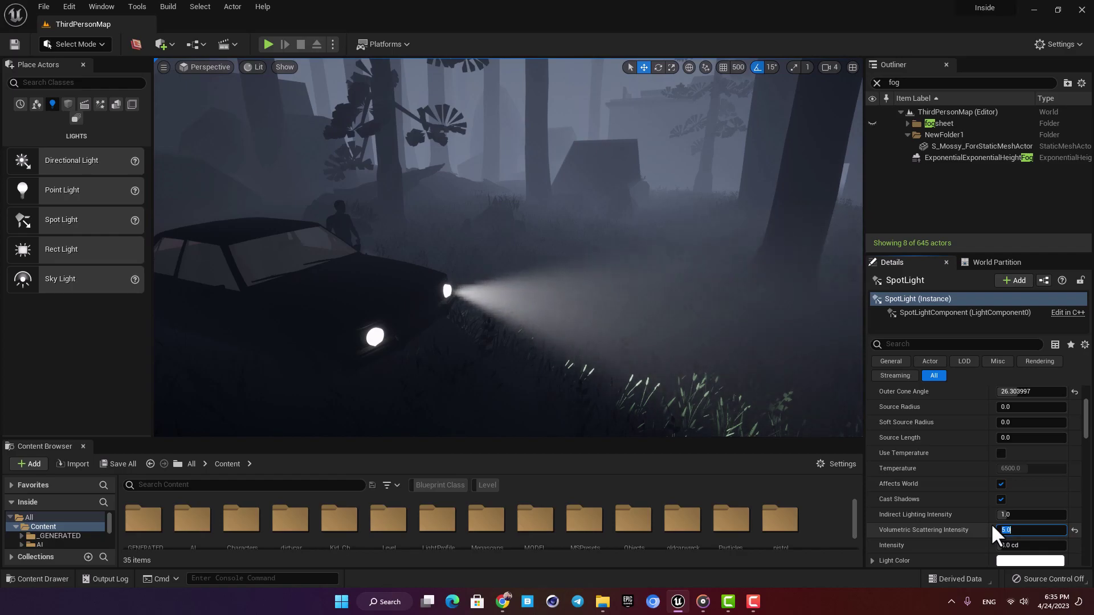
pyautogui.write('0')
pyautogui.press('Return')
pyautogui.write('15')
pyautogui.press('Return')
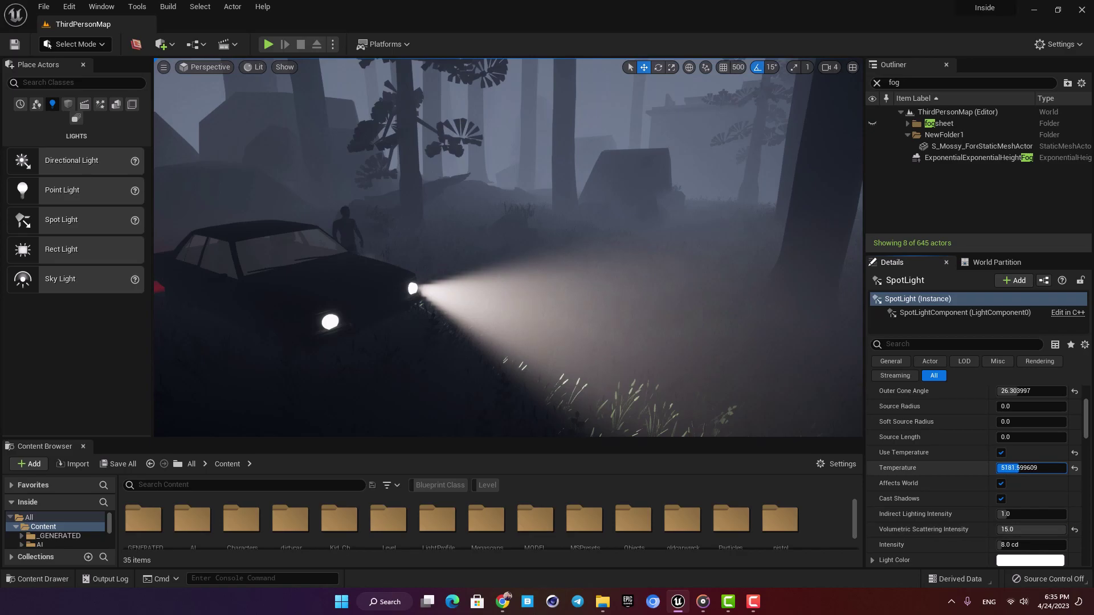
# - Set the headlight Spot Light's Intensity to 4 cd
pyautogui.scroll(-1, 954, 491)
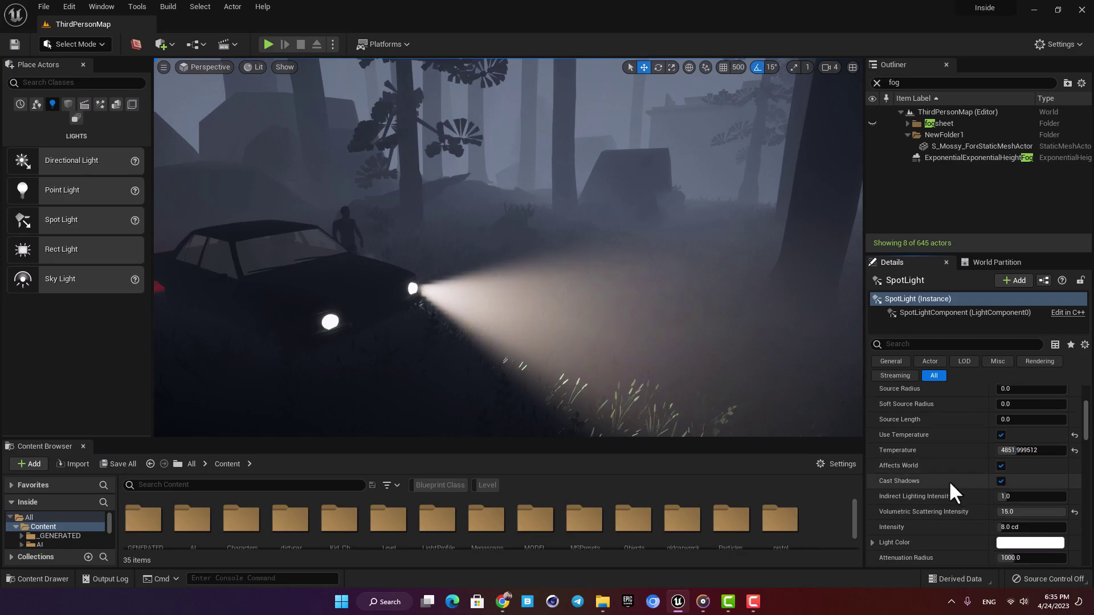
pyautogui.click(1010, 525)
pyautogui.write('5')
pyautogui.press('Return')
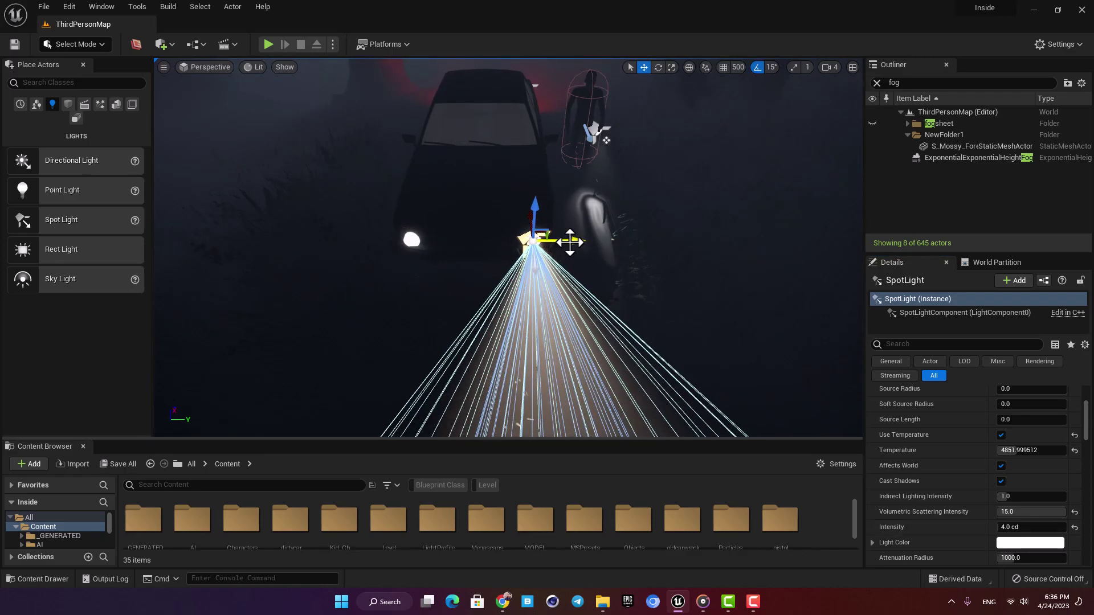
# - Duplicate the Spot Light sideways onto the car's other headlight and inspect both beams without the editor helpers
pyautogui.keyDown('alt'); pyautogui.moveTo(567, 241); pyautogui.dragTo(442, 241); pyautogui.keyUp('alt')
pyautogui.moveTo(493, 291); pyautogui.dragTo(621, 291, button='right')
pyautogui.press('g')
pyautogui.moveTo(554, 310); pyautogui.dragTo(456, 304, button='right')
pyautogui.press('g')
pyautogui.press('g')
pyautogui.moveTo(504, 338); pyautogui.dragTo(473, 353, button='right')
pyautogui.click(504, 338)
pyautogui.press('g')
pyautogui.click(535, 292)
pyautogui.moveTo(535, 293); pyautogui.dragTo(504, 302, button='right')
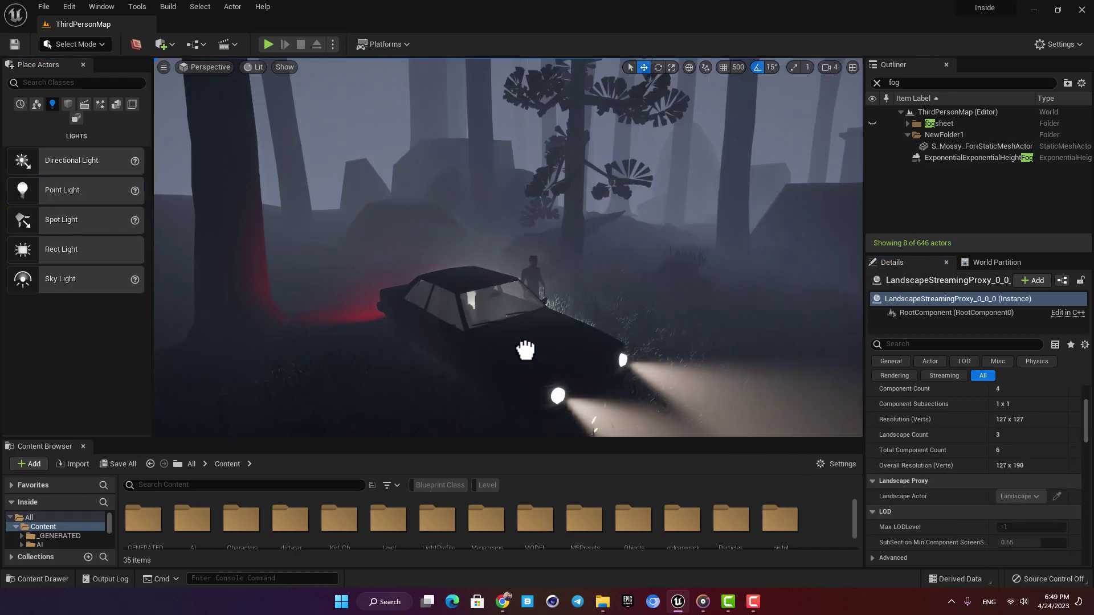
# - Place a Point Light inside the car's cabin and set its Volumetric Scattering Intensity to 0.25
pyautogui.click(524, 333)
pyautogui.moveTo(525, 333); pyautogui.dragTo(496, 306)
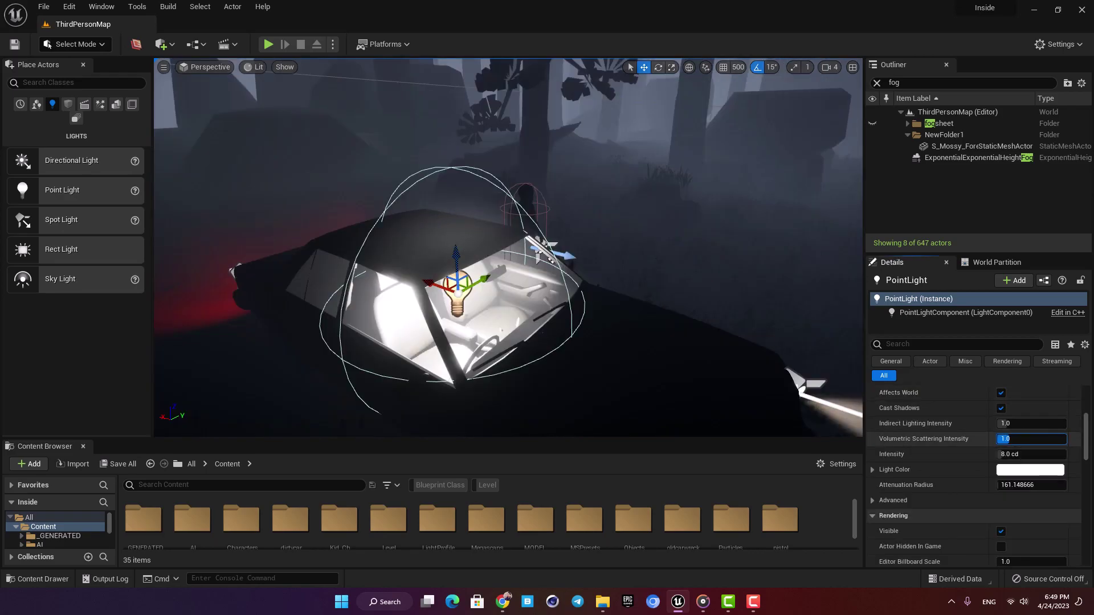
pyautogui.write('0.25')
pyautogui.press('Return')
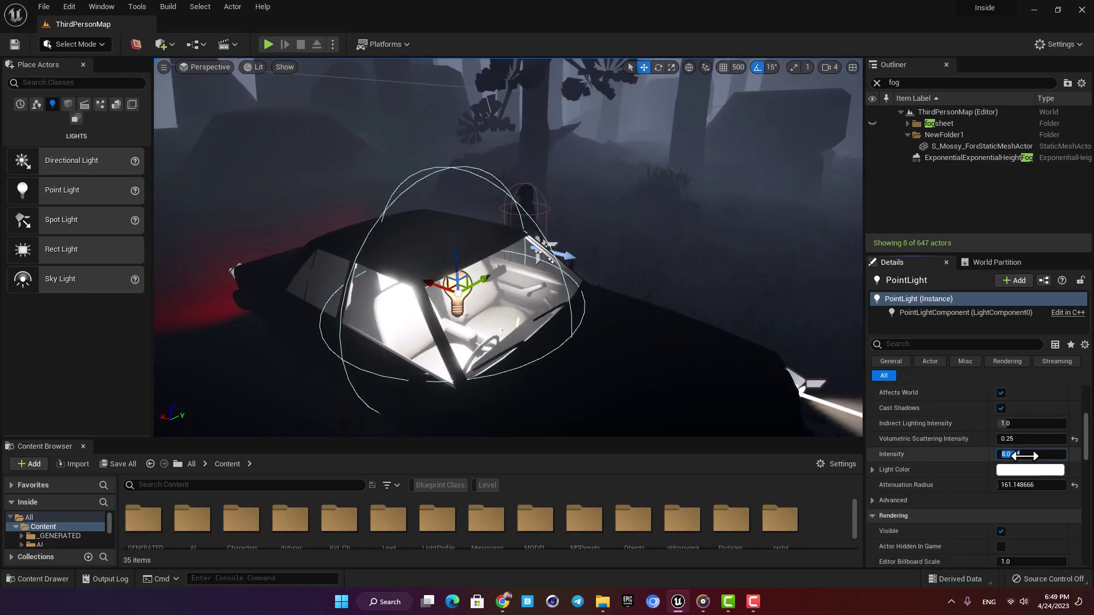
# - Set the cabin Point Light's Intensity to 0.1 cd and check the car's look from outside
pyautogui.write('1')
pyautogui.press('Return')
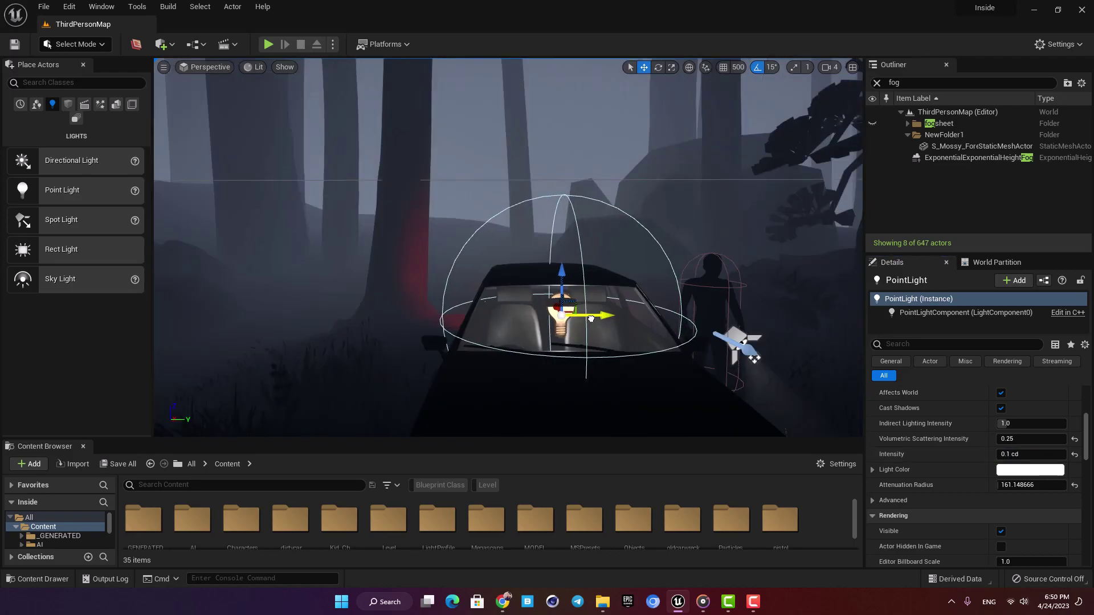
pyautogui.press('s')
pyautogui.moveTo(591, 319); pyautogui.dragTo(644, 310, button='right')
pyautogui.press('g')
pyautogui.moveTo(275, 130); pyautogui.dragTo(276, 139, button='right')
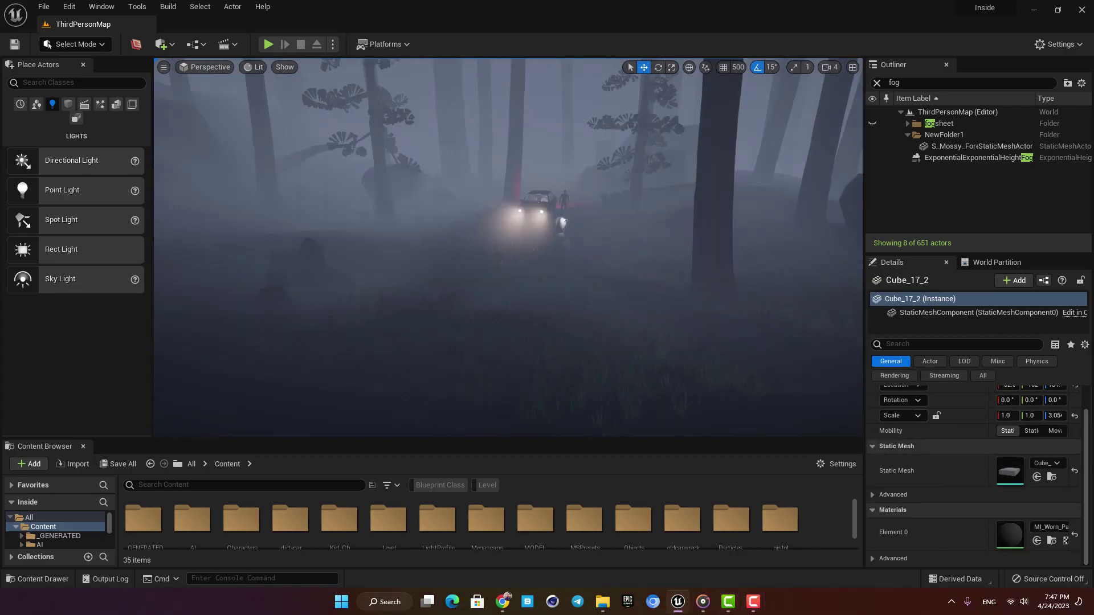
# - Fly through the forest and inspect the small vertical Rect Light that lights the ground beside the dark wall
pyautogui.press('w')
pyautogui.moveTo(481, 258); pyautogui.dragTo(731, 295, button='right')
pyautogui.click(547, 255)
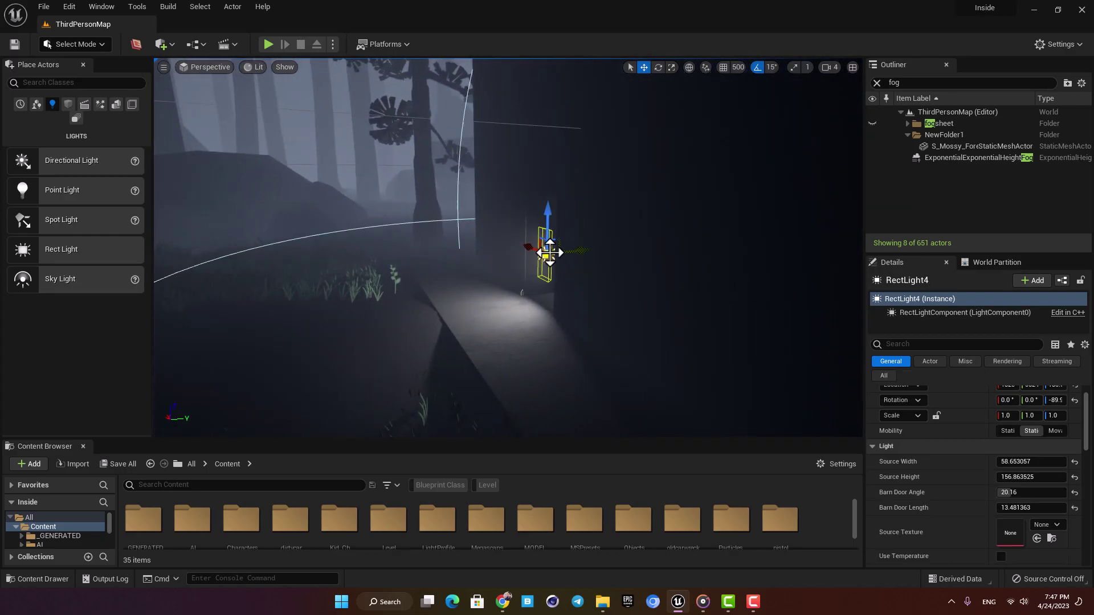
pyautogui.moveTo(547, 255); pyautogui.dragTo(570, 274, button='right')
pyautogui.moveTo(438, 234); pyautogui.dragTo(521, 197, button='right')
pyautogui.click(425, 217)
pyautogui.moveTo(604, 231); pyautogui.dragTo(576, 175, button='right')
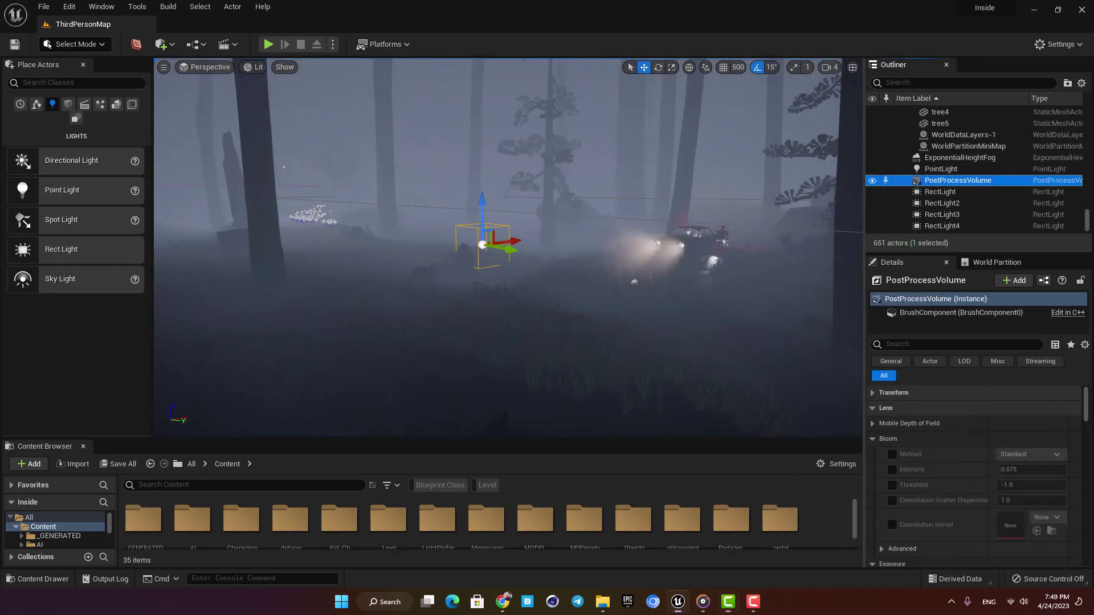
# - Select the PostProcessVolume, enable its Bloom Method as Standard and set the Bloom Intensity to 2.0
pyautogui.moveTo(513, 256); pyautogui.dragTo(804, 265, button='right')
pyautogui.click(934, 191)
pyautogui.click(962, 180)
pyautogui.click(892, 454)
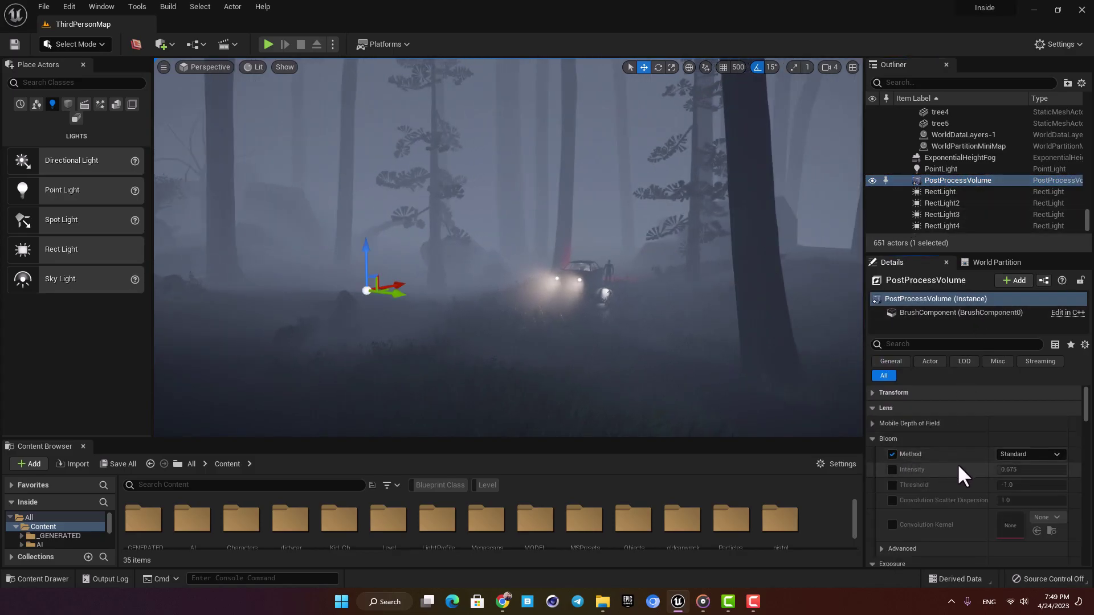
pyautogui.moveTo(1009, 471); pyautogui.dragTo(1016, 470)
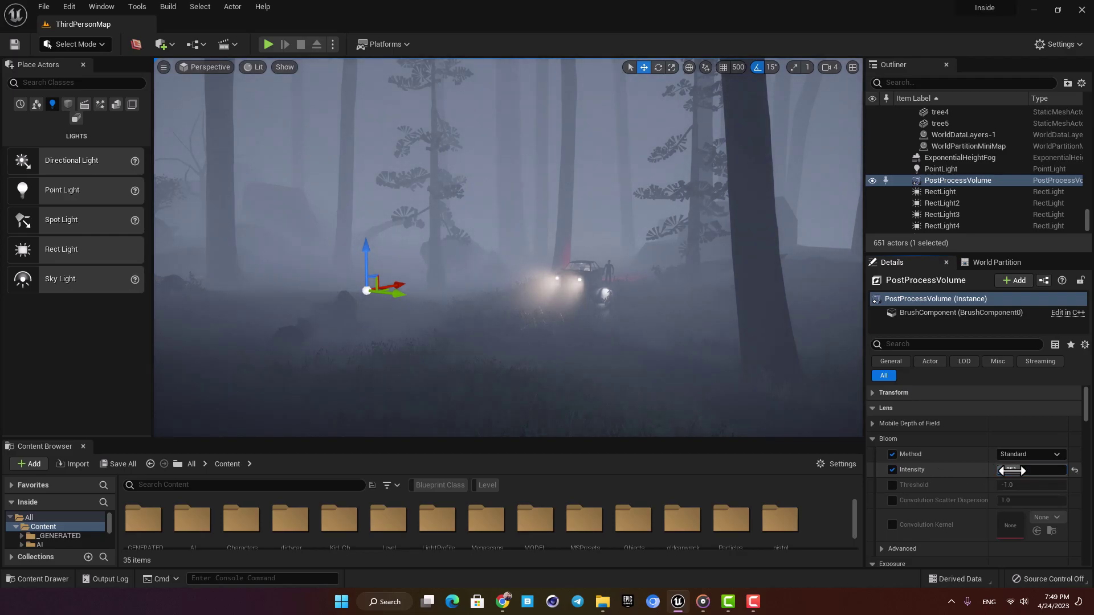
# - Set the PostProcessVolume's Chromatic Aberration Intensity to 0.5
pyautogui.scroll(-4, 958, 470)
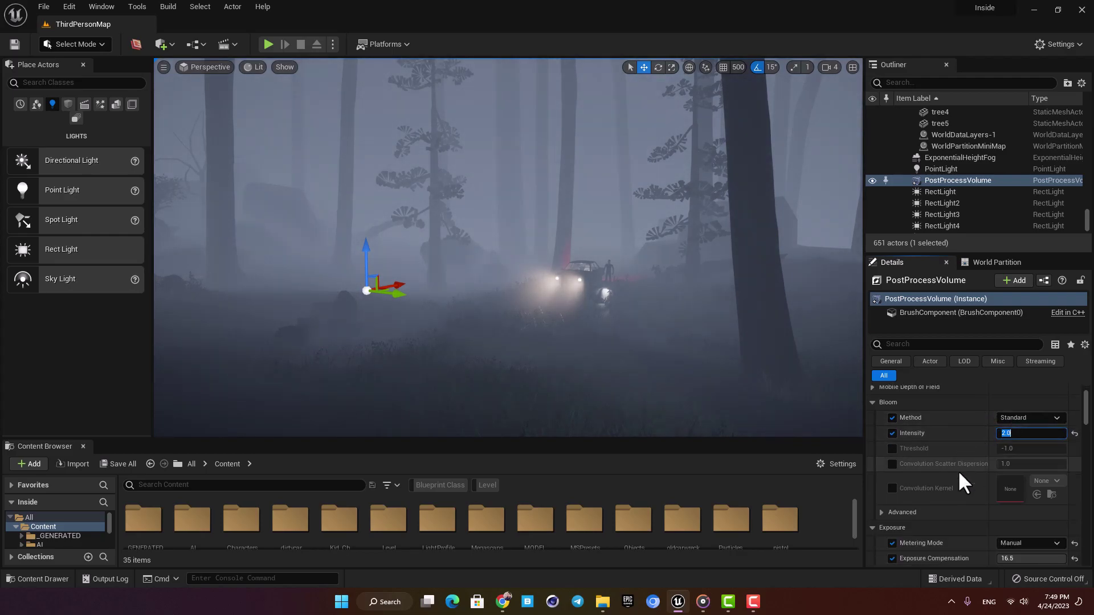
pyautogui.scroll(-10, 939, 490)
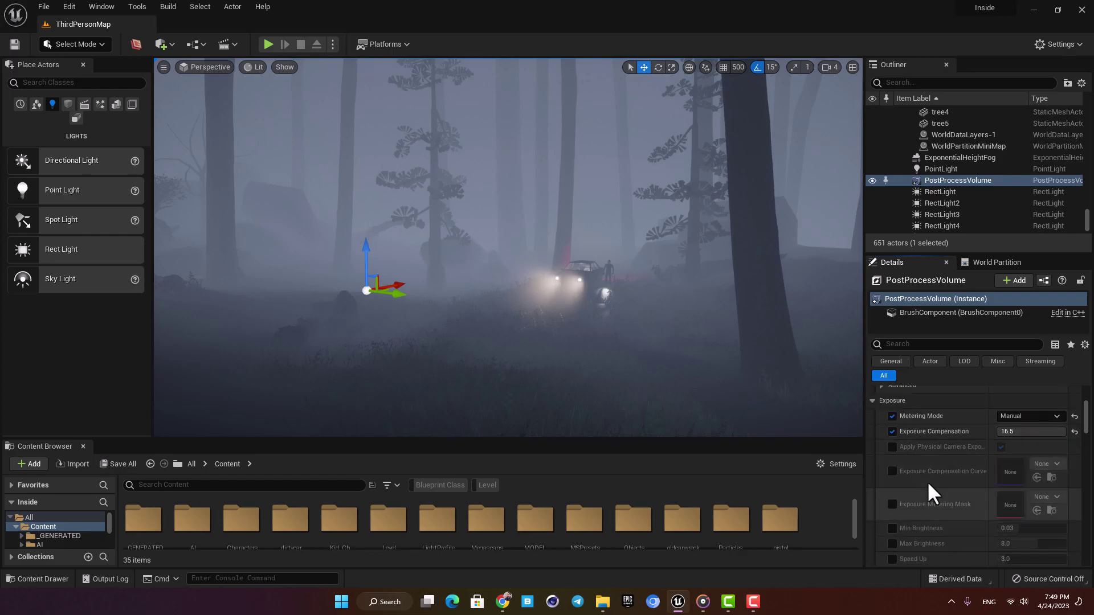
pyautogui.scroll(2, 897, 422)
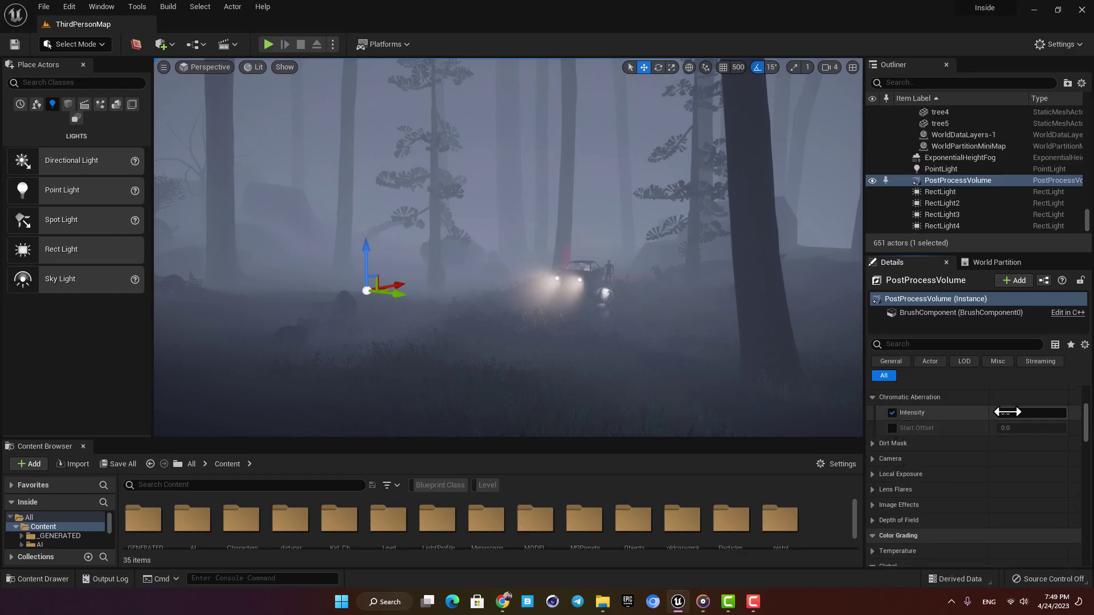
pyautogui.moveTo(1007, 412); pyautogui.dragTo(1024, 412)
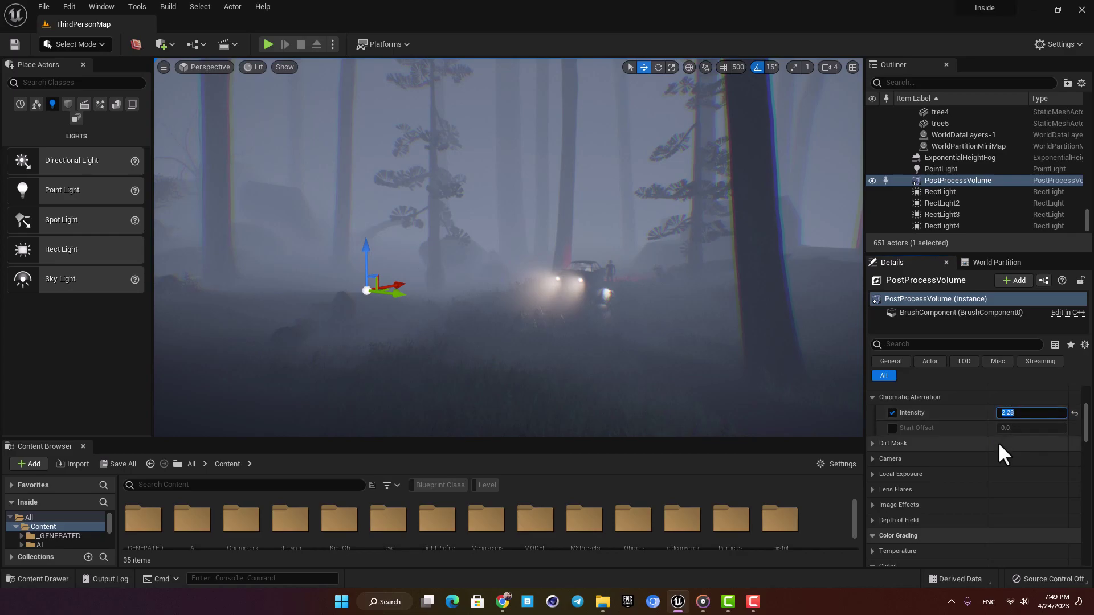
pyautogui.write('0.5')
pyautogui.press('Return')
# - Enable the global color grading Contrast on the PostProcessVolume and raise it to 1.5
pyautogui.scroll(-2, 907, 446)
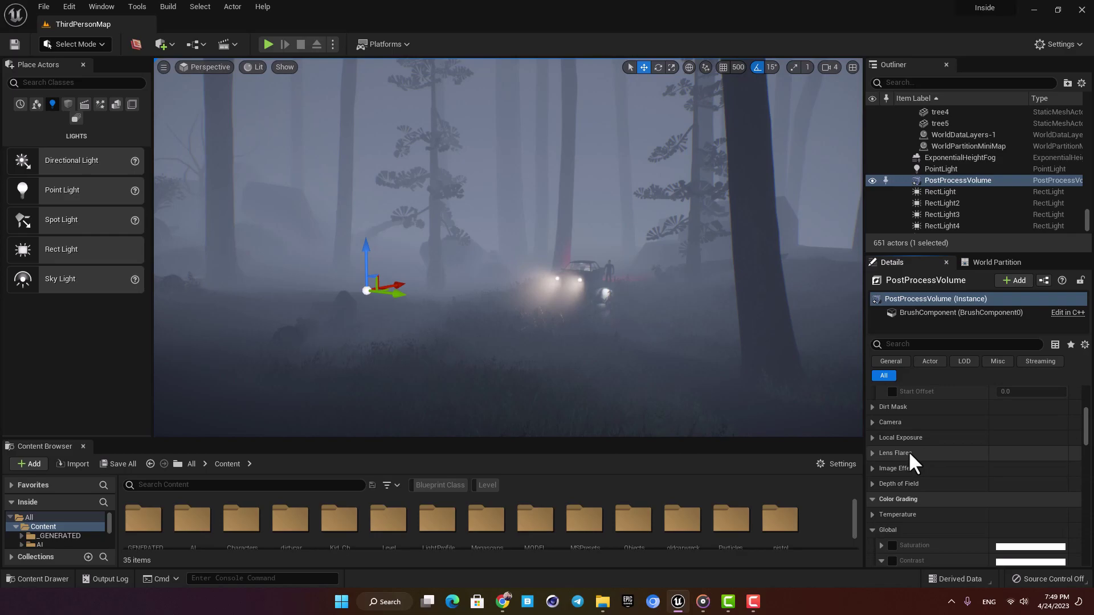
pyautogui.scroll(-8, 900, 512)
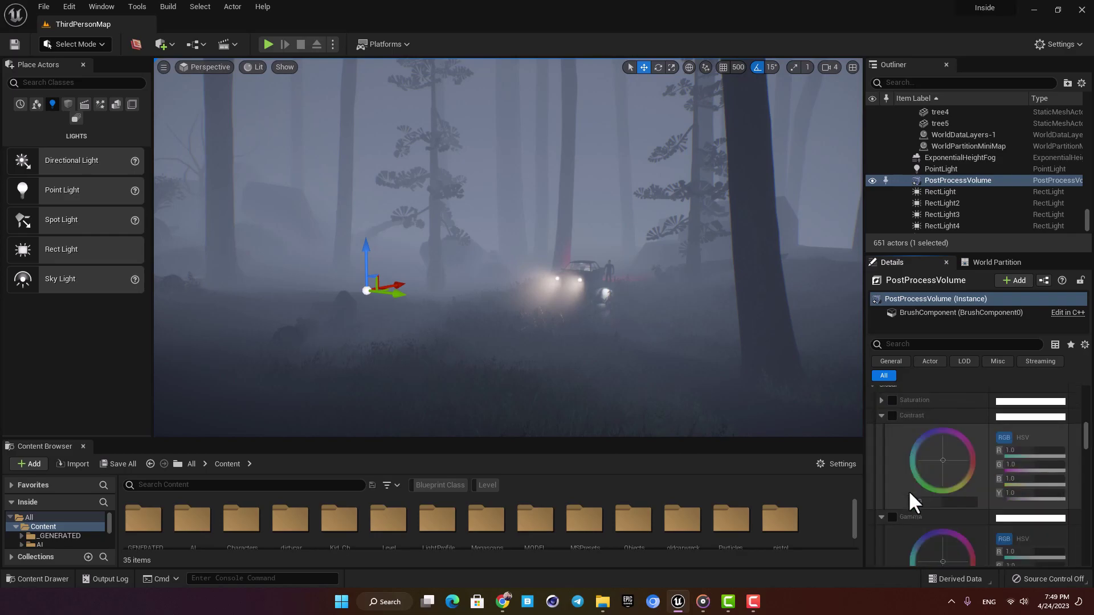
pyautogui.click(892, 416)
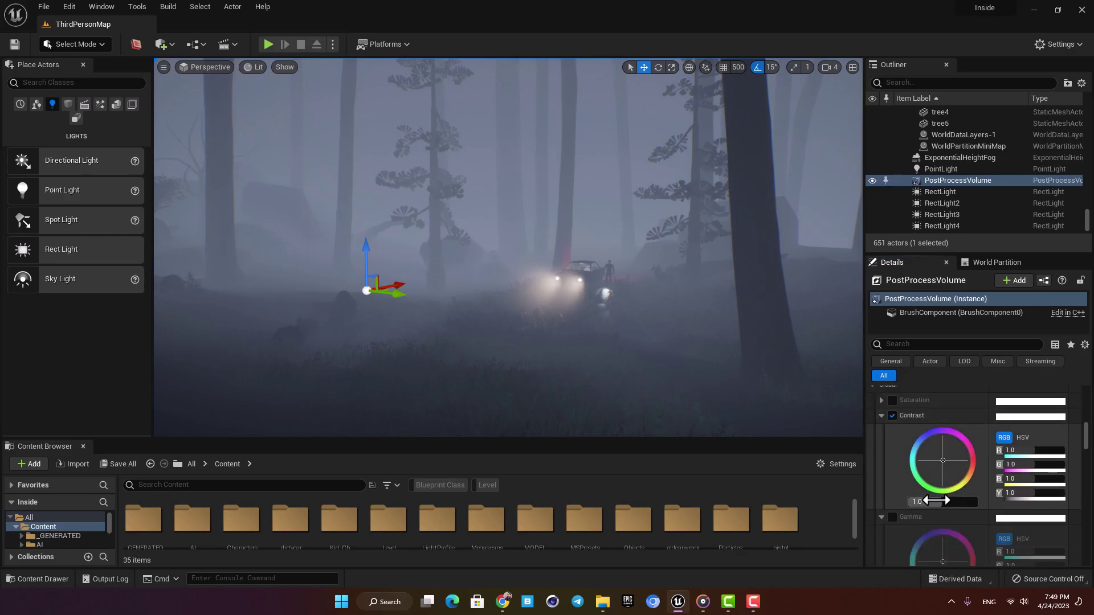
pyautogui.moveTo(935, 500); pyautogui.dragTo(974, 500)
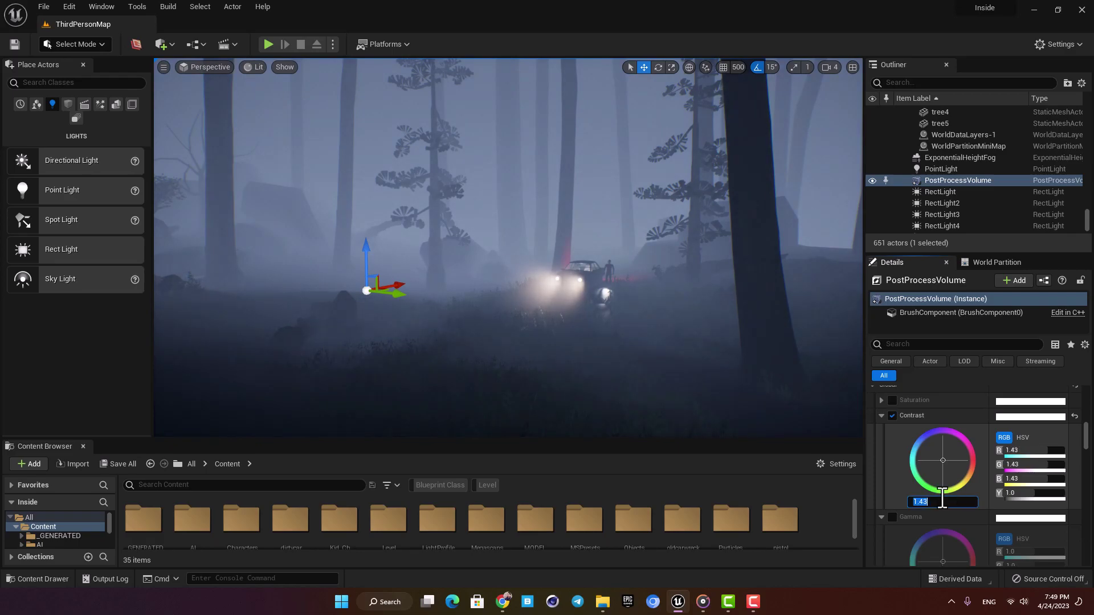
pyautogui.moveTo(626, 342)
pyautogui.mouseDown(button='right')
pyautogui.moveTo(535, 342)
pyautogui.moveTo(630, 347)
pyautogui.mouseUp(button='right')
# - Enable the global color grading Gain on the PostProcessVolume, adjust it slightly and review the forest scene
pyautogui.scroll(-6, 880, 490)
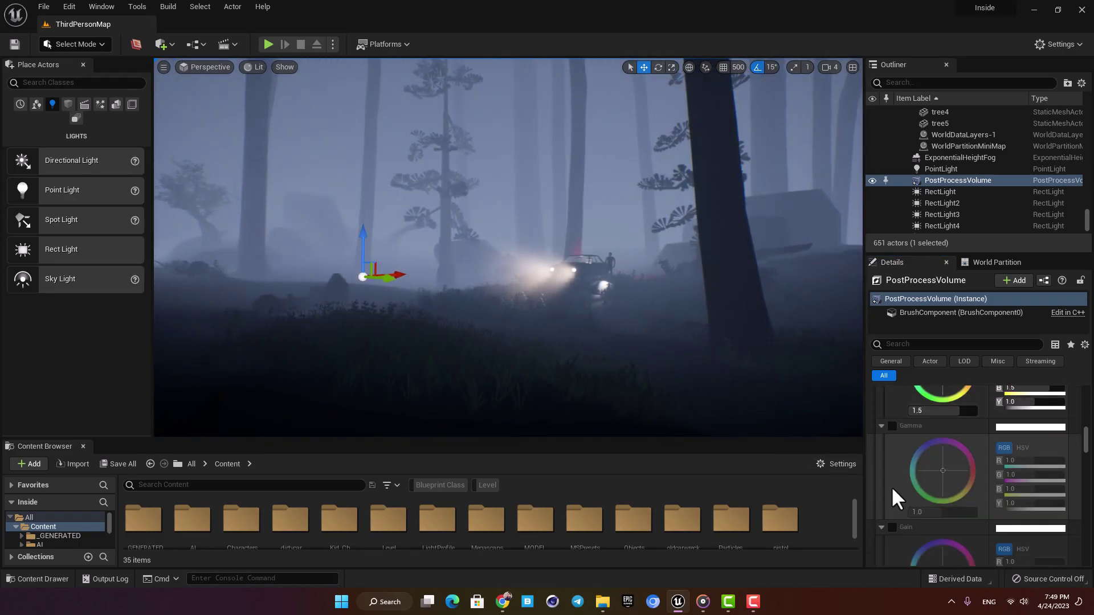
pyautogui.click(892, 436)
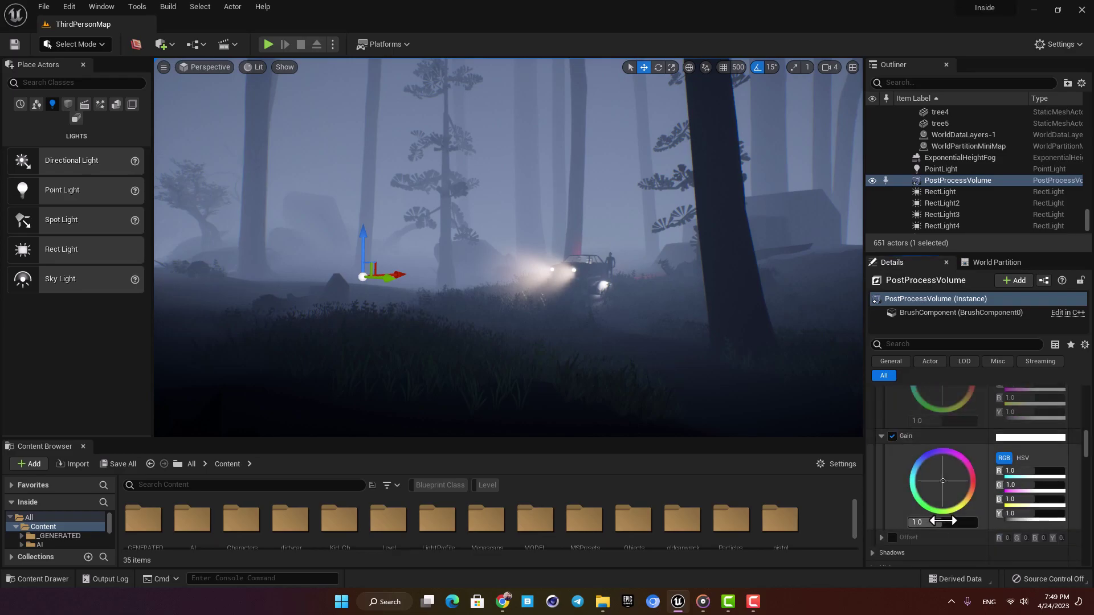
pyautogui.moveTo(945, 523)
pyautogui.mouseDown()
pyautogui.moveTo(962, 522)
pyautogui.moveTo(952, 523)
pyautogui.mouseUp()
pyautogui.press('w')
pyautogui.moveTo(509, 248)
pyautogui.mouseDown(button='right')
pyautogui.moveTo(547, 248)
pyautogui.moveTo(468, 228)
pyautogui.moveTo(364, 234)
pyautogui.moveTo(508, 247)
pyautogui.mouseUp(button='right')
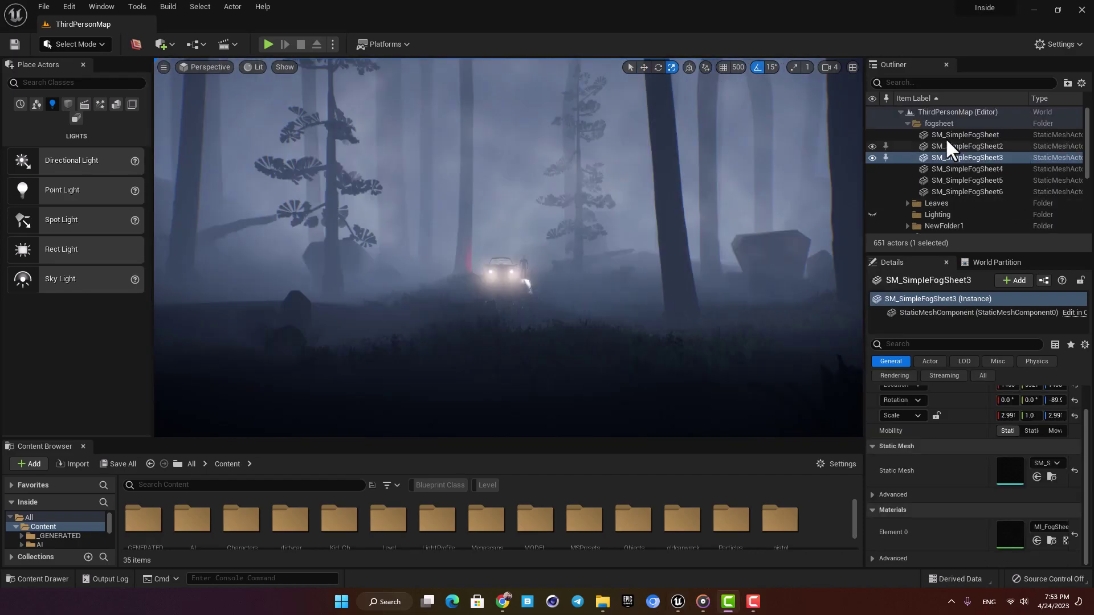
# - Locate the material of SM_SimpleFogSheet, open the parent material M_Fogsheet_cheap and examine its node graph
pyautogui.click(939, 133)
pyautogui.click(967, 146)
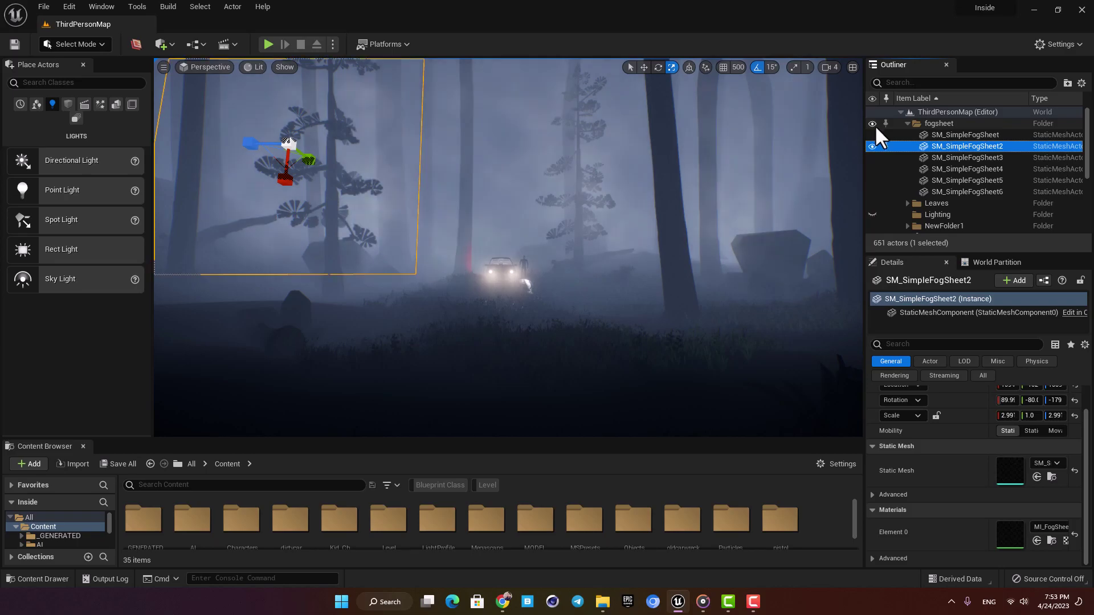
pyautogui.click(945, 136)
pyautogui.click(1051, 541)
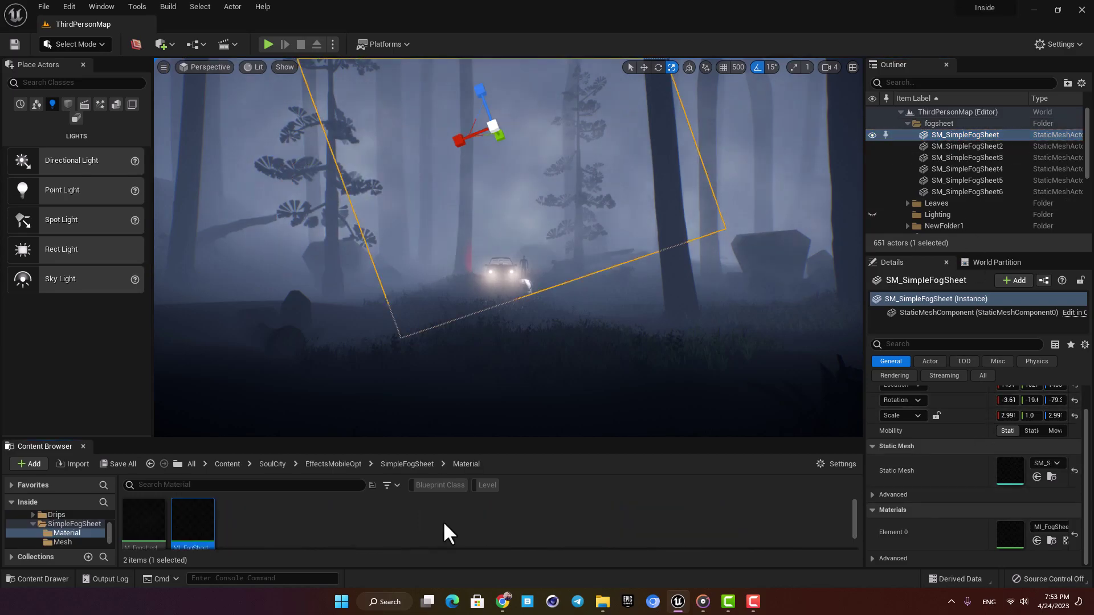
pyautogui.doubleClick(129, 519)
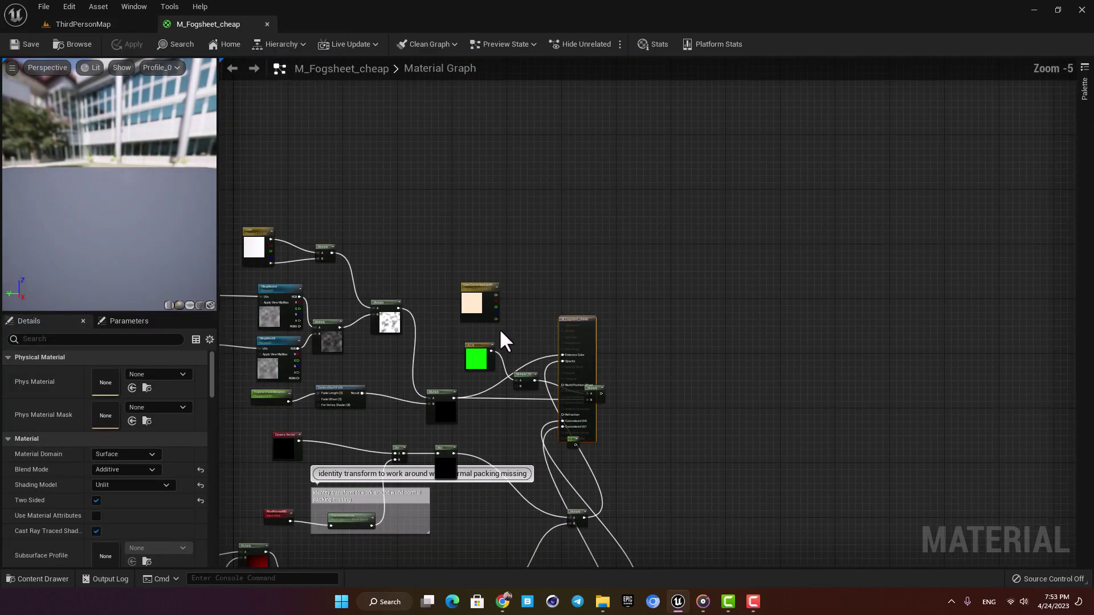
pyautogui.moveTo(500, 329); pyautogui.dragTo(687, 183, button='right')
pyautogui.scroll(-2, 670, 196)
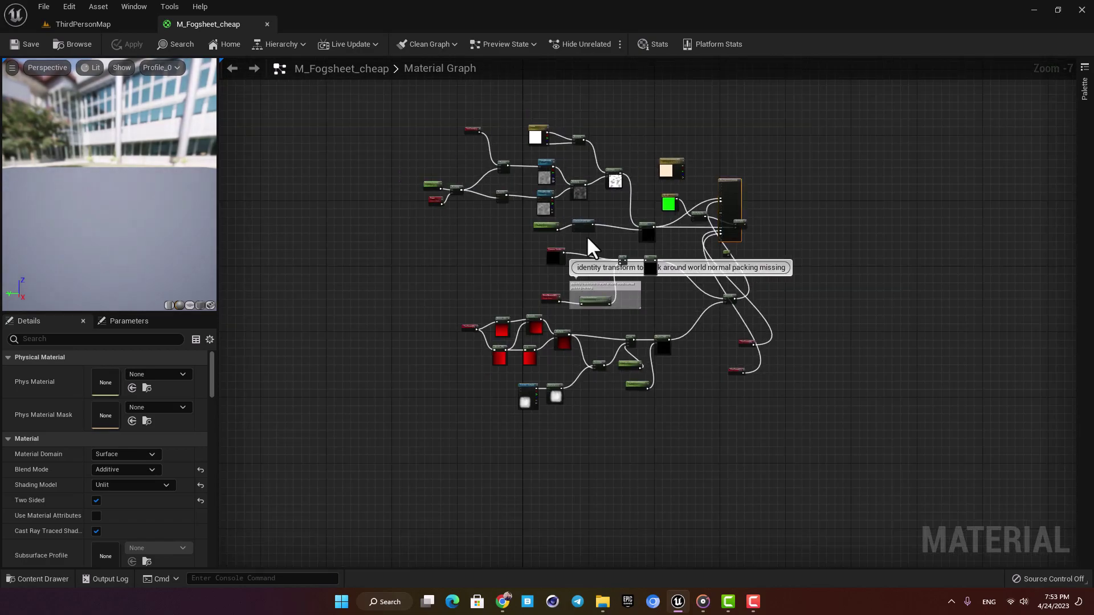
pyautogui.moveTo(591, 265); pyautogui.dragTo(614, 263, button='right')
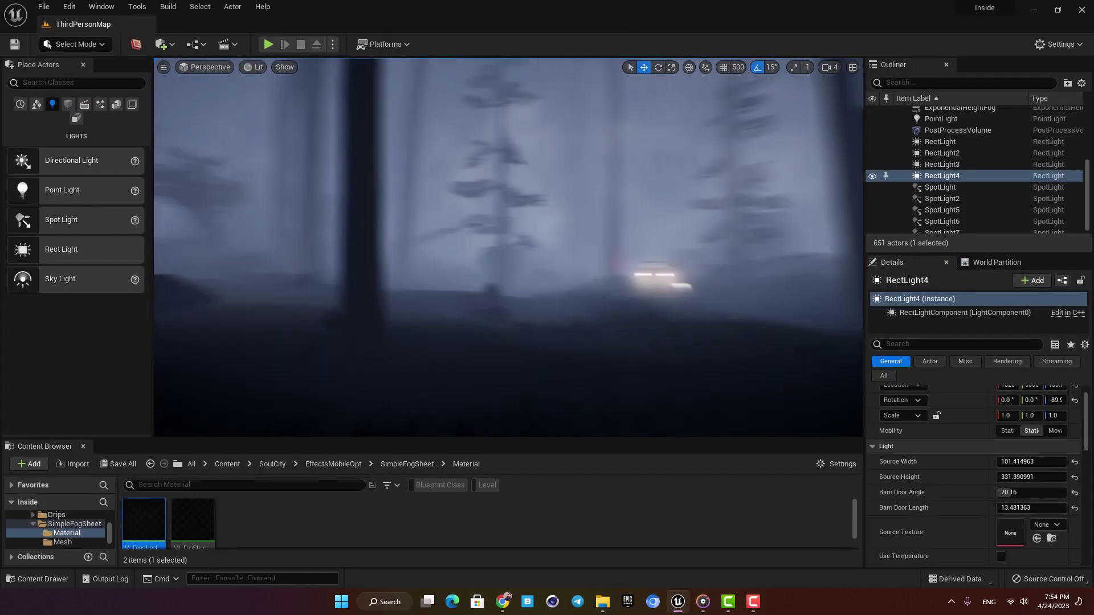
# - Play the level in the editor and run the character through the foggy forest to check the lighting
pyautogui.moveTo(390, 146)
pyautogui.mouseDown(button='right')
pyautogui.moveTo(493, 145)
pyautogui.moveTo(390, 145)
pyautogui.mouseUp(button='right')
pyautogui.click(268, 44)
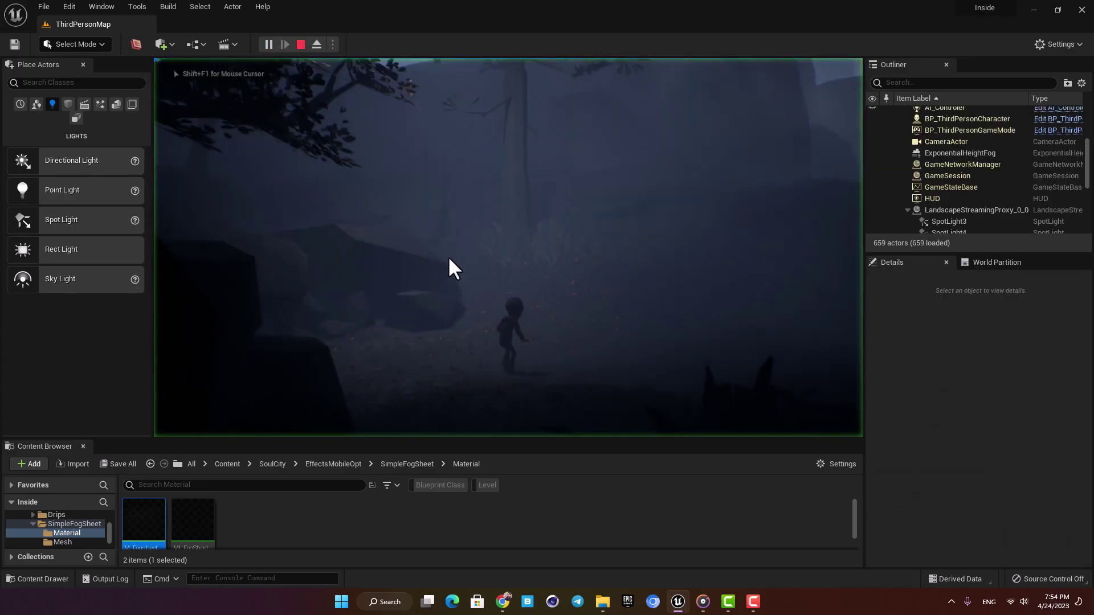
pyautogui.press('d')
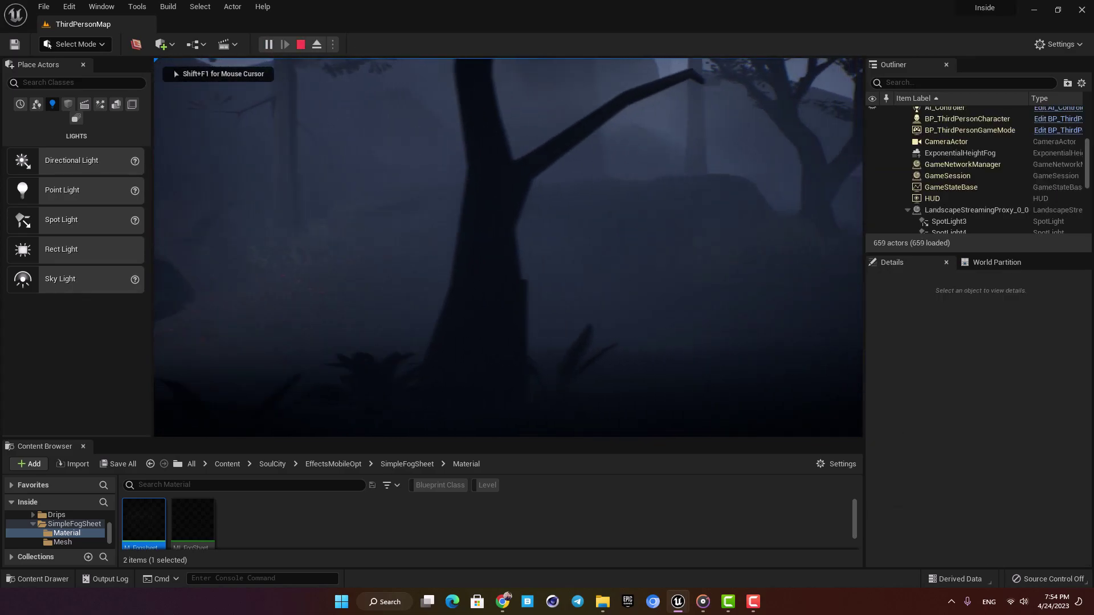